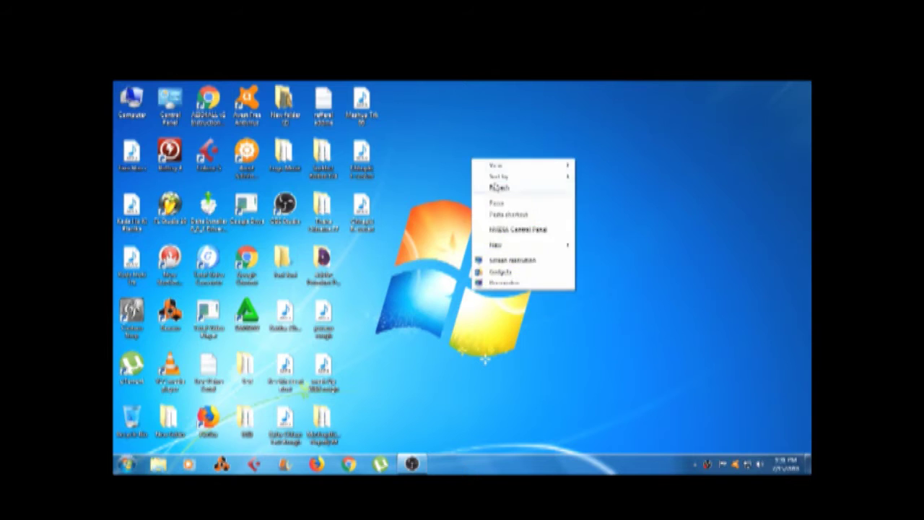
right_click(451, 141)
left_click(464, 177)
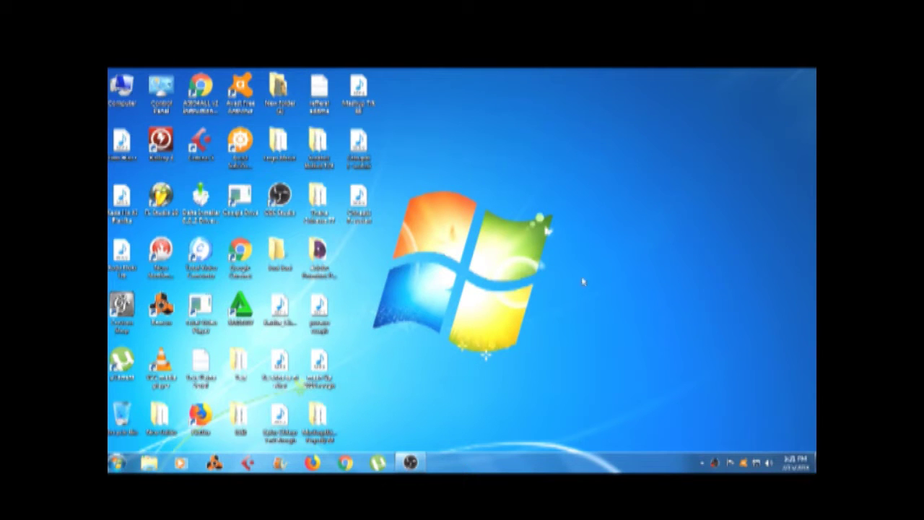
right_click(511, 187)
left_click(535, 213)
right_click(524, 198)
left_click(549, 231)
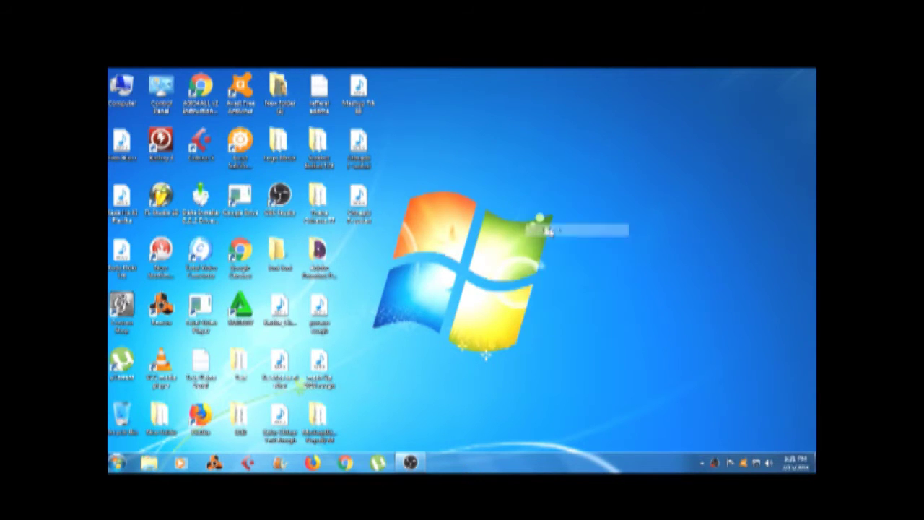
right_click(444, 117)
left_click(473, 145)
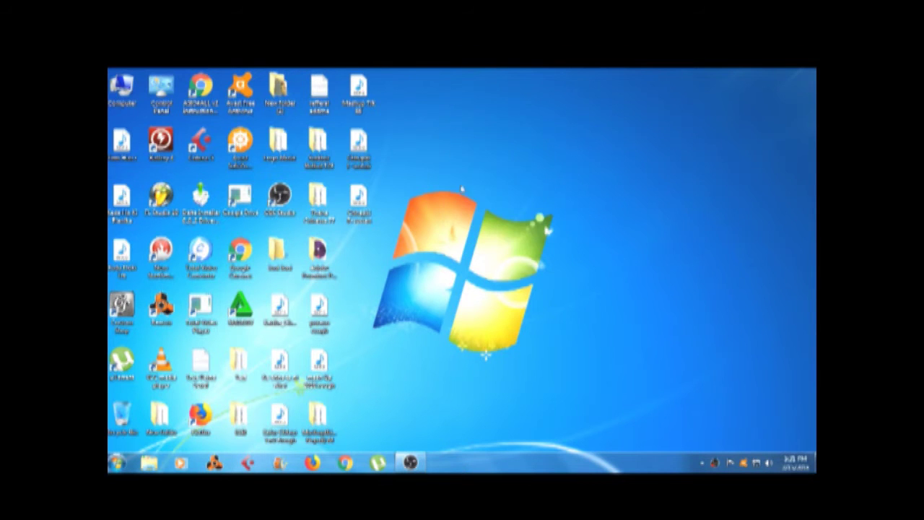
right_click(475, 153)
left_click(497, 177)
right_click(451, 133)
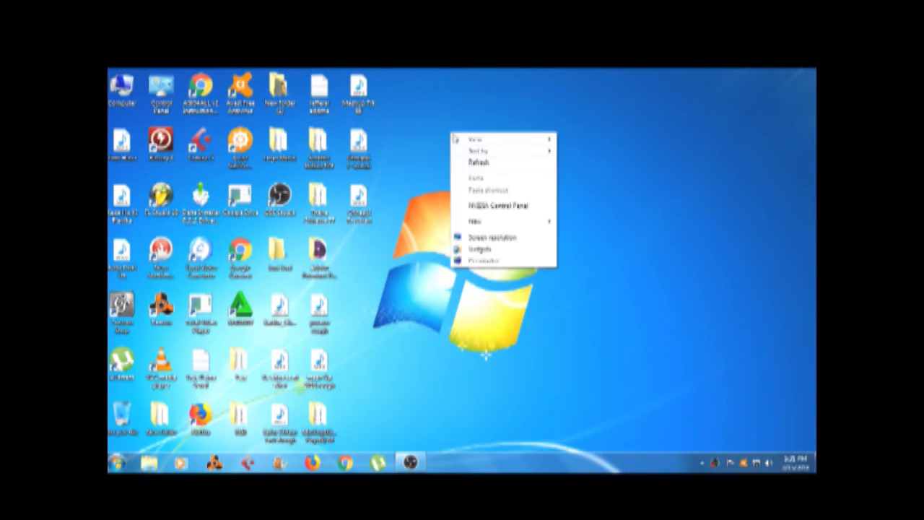
left_click(476, 161)
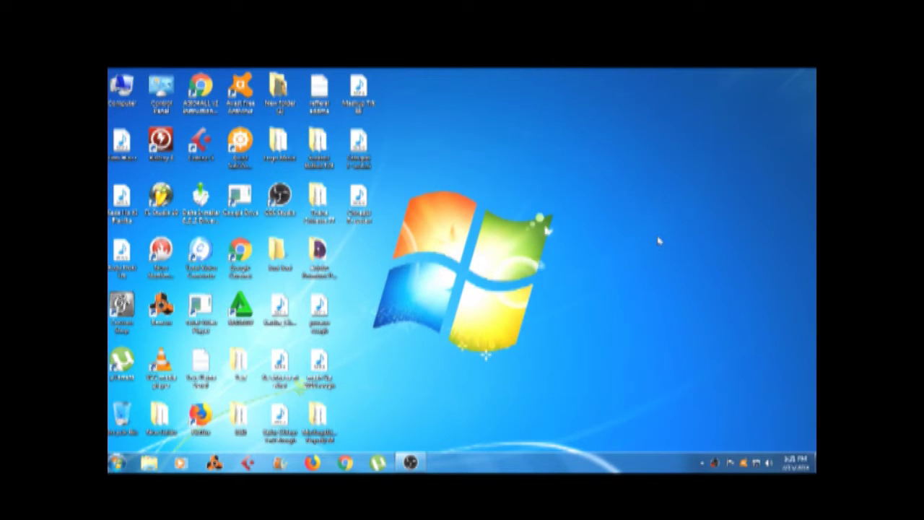
right_click(511, 182)
left_click(535, 211)
right_click(524, 198)
left_click(547, 229)
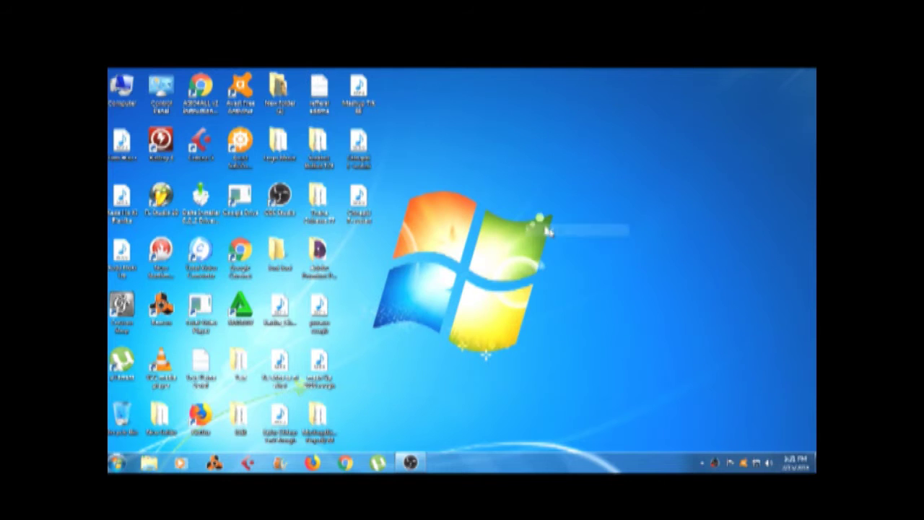
right_click(443, 118)
left_click(466, 140)
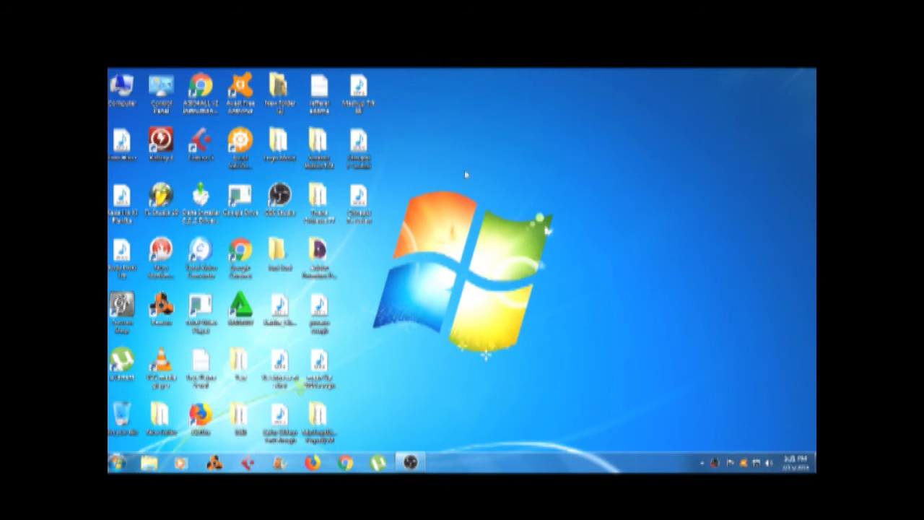
right_click(472, 151)
left_click(482, 178)
right_click(450, 130)
left_click(471, 163)
Launch Cubase 5 from the desktop, refreshing the desktop while it loads
left_click(201, 144)
right_click(621, 80)
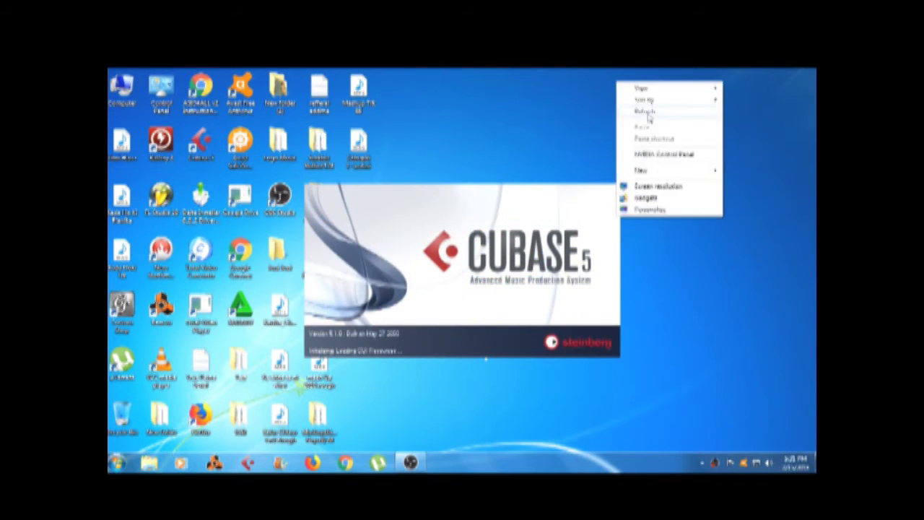
left_click(643, 109)
right_click(647, 113)
left_click(676, 145)
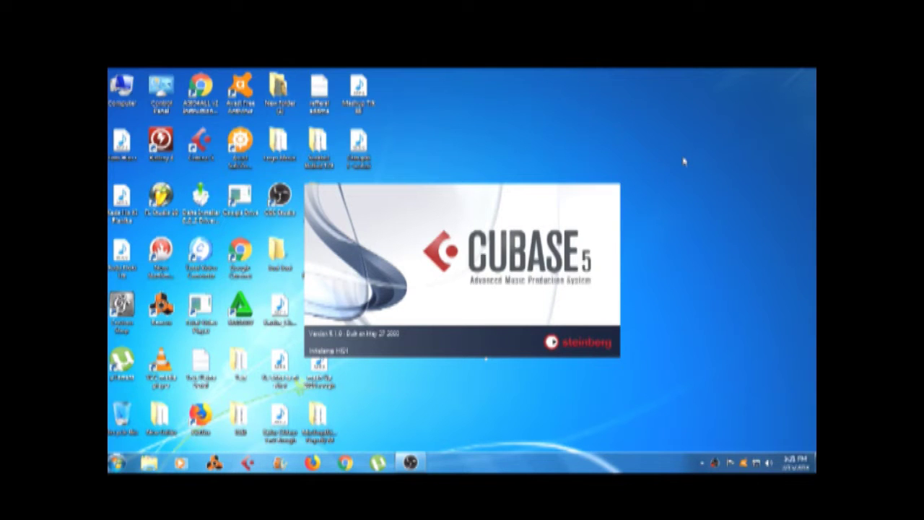
right_click(684, 161)
left_click(704, 193)
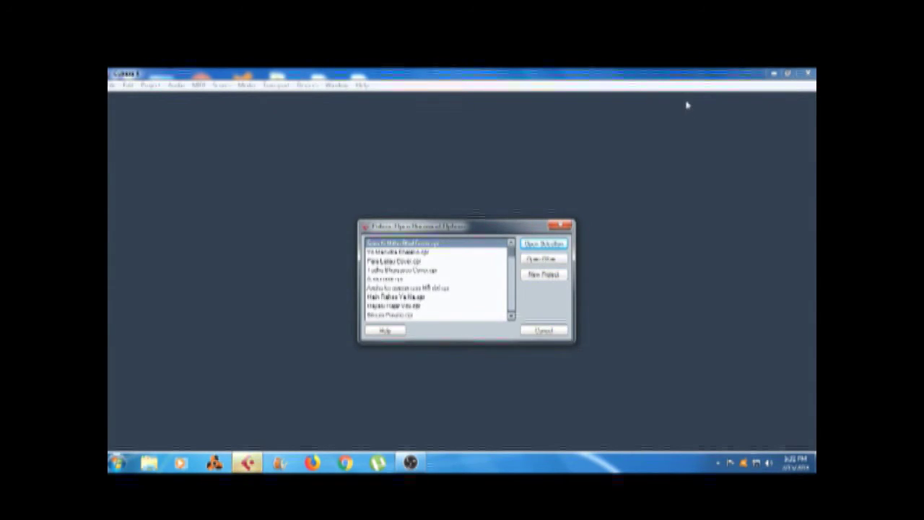
Create a new project from the Empty template, using a new folder named Project inside New folder as its project folder
left_click(547, 275)
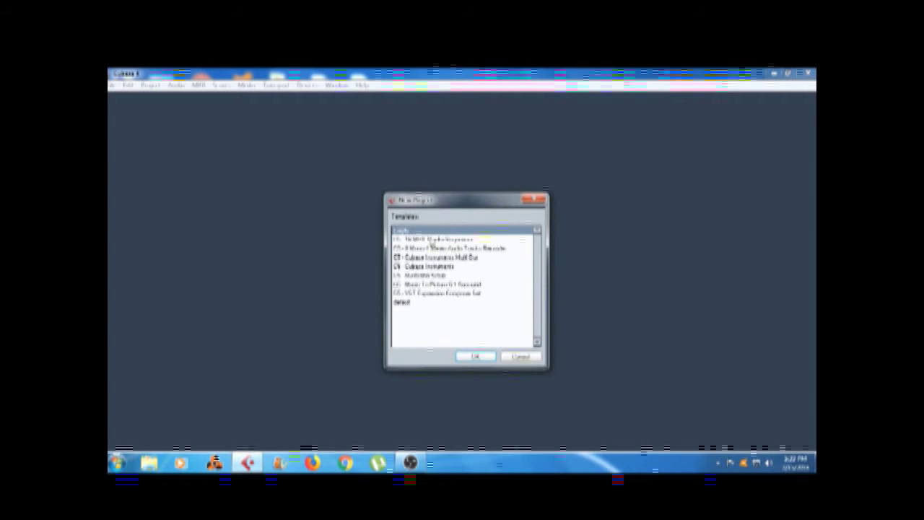
left_click(476, 357)
mouse_move(534, 263)
left_mouse_down()
mouse_move(535, 300)
mouse_move(534, 248)
left_mouse_up()
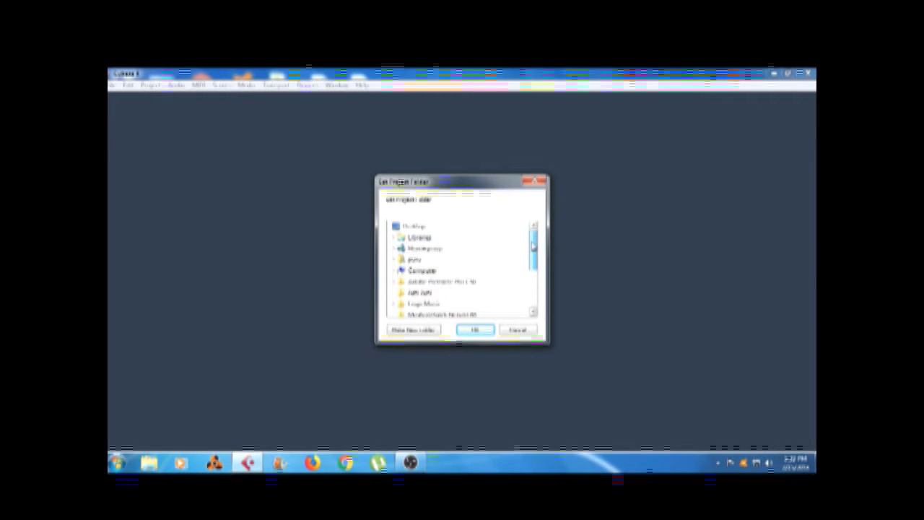
left_click(413, 329)
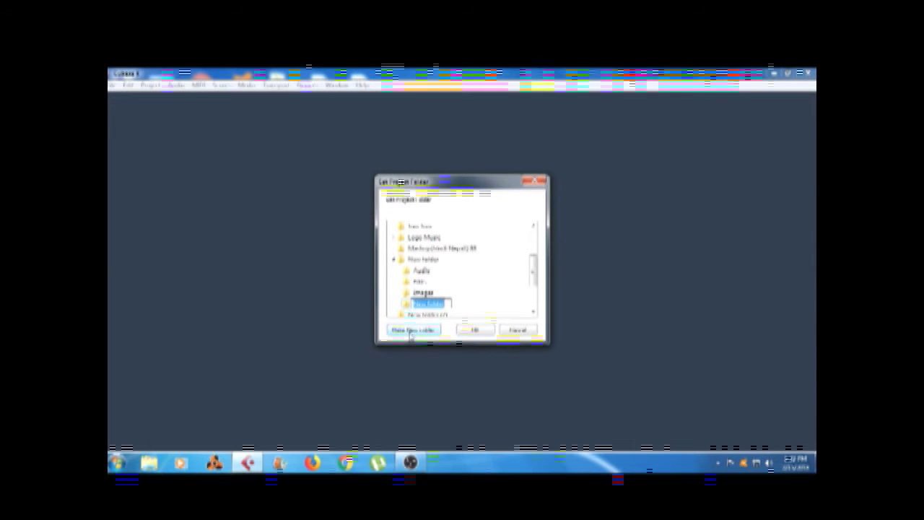
key("BackSpace")
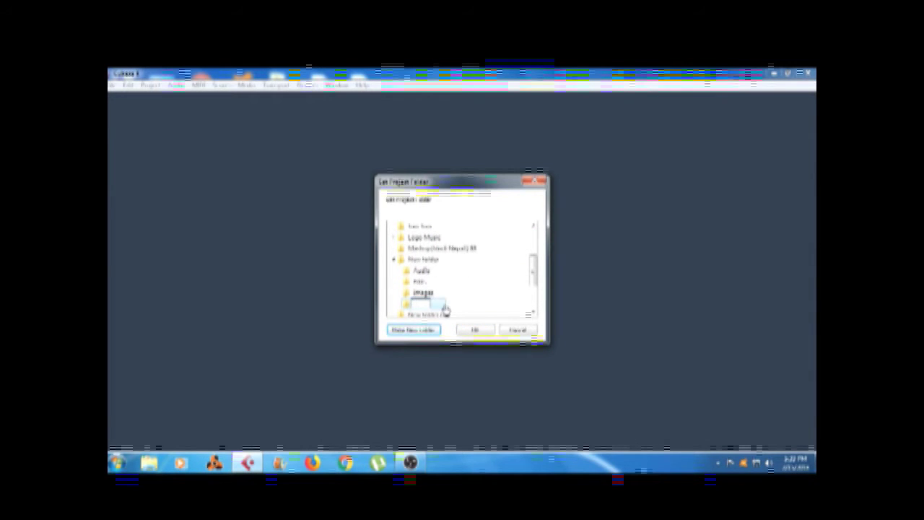
type("Fi")
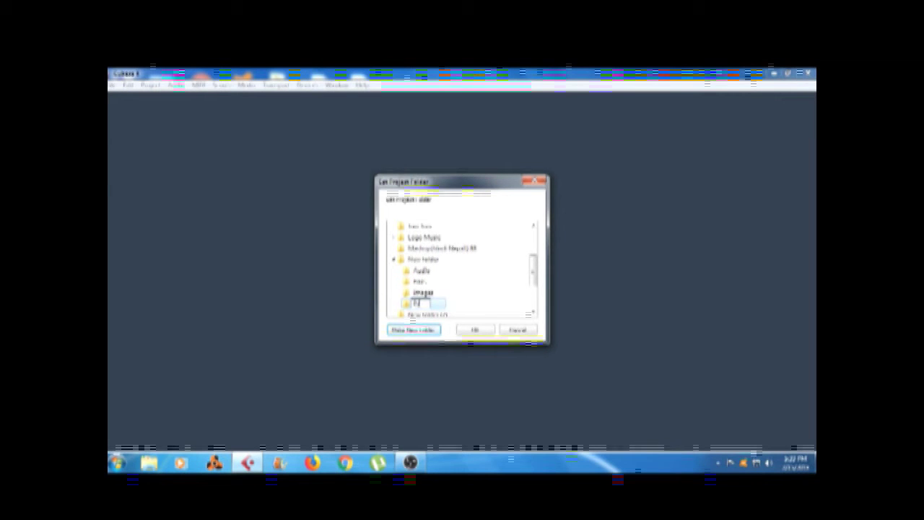
type("e")
key("Return")
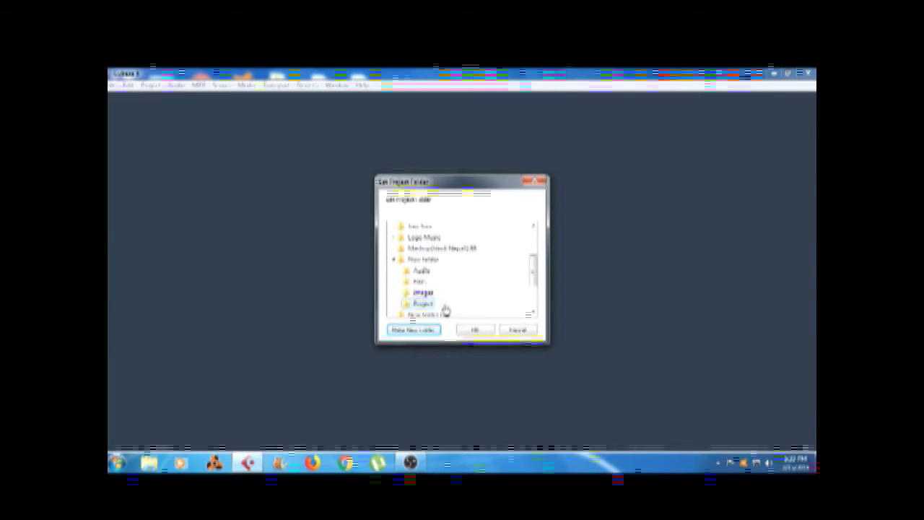
left_click(482, 329)
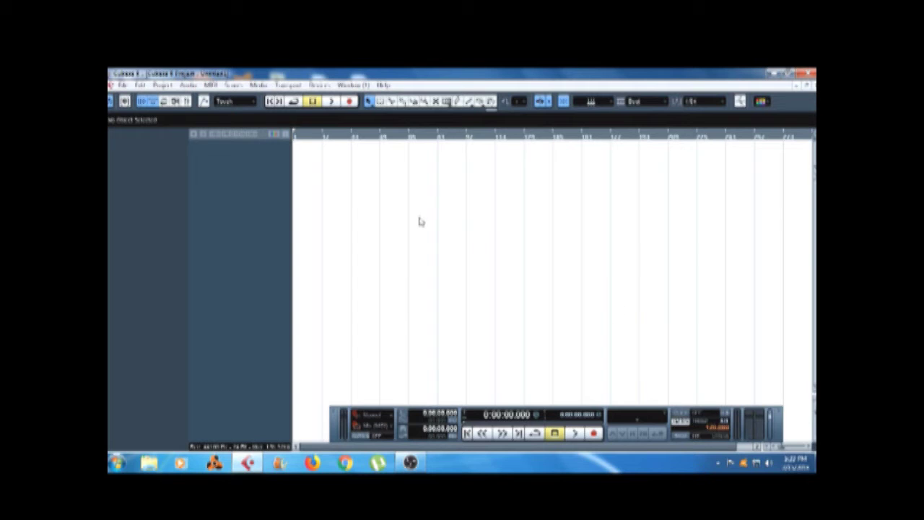
Move the Transport panel higher in the project window and add two mono audio tracks
left_click_drag(462, 413, 440, 374)
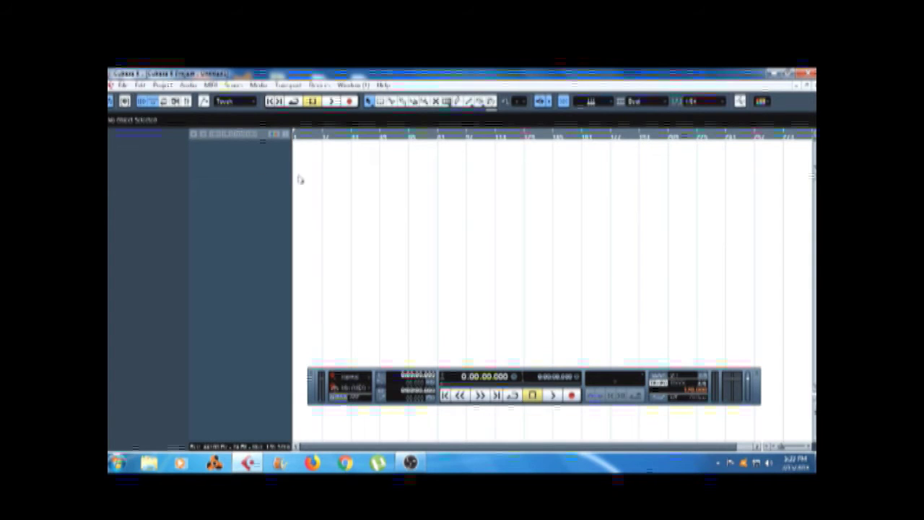
right_click(224, 152)
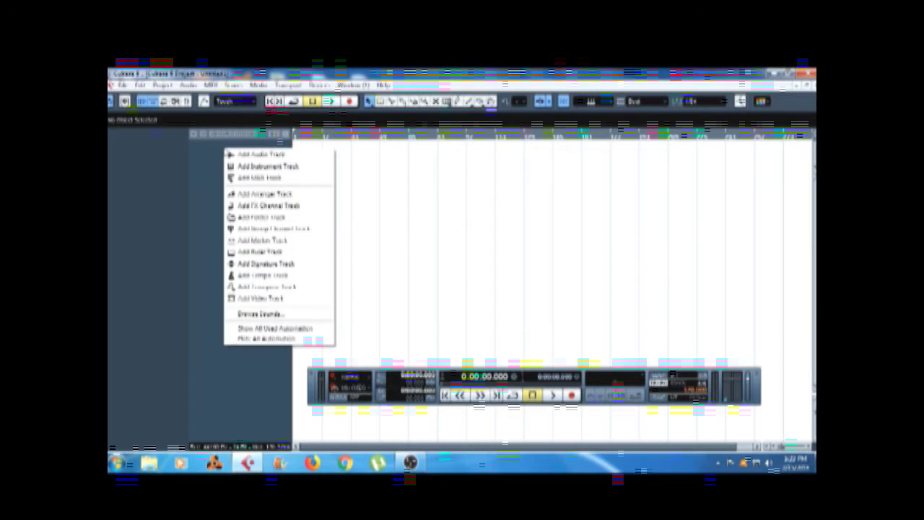
left_click(263, 156)
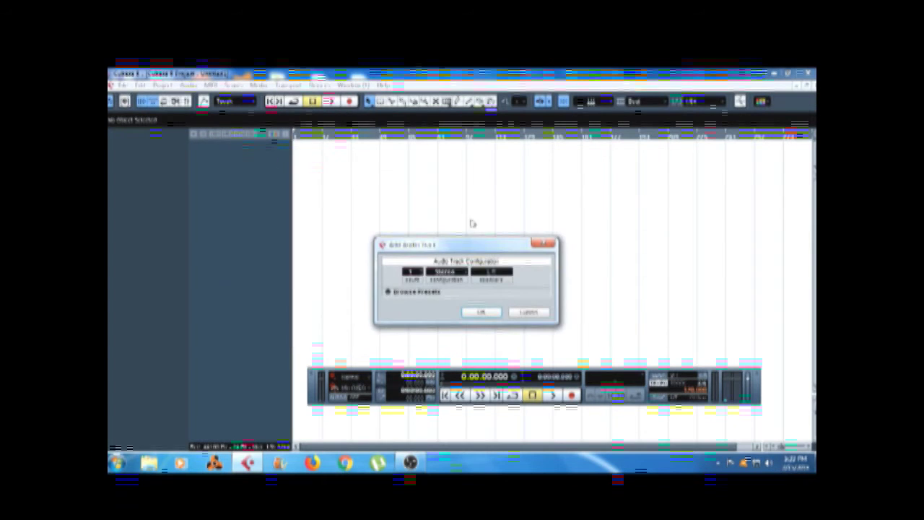
left_click(459, 273)
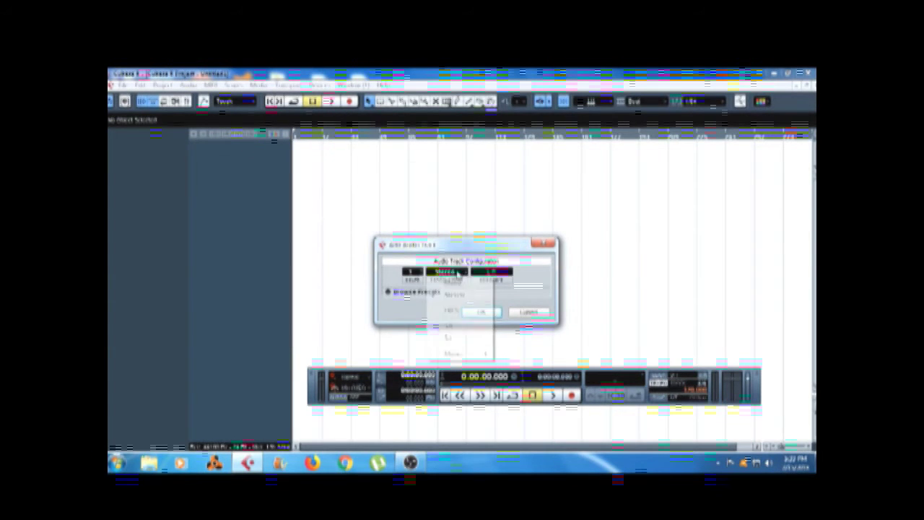
left_click(457, 283)
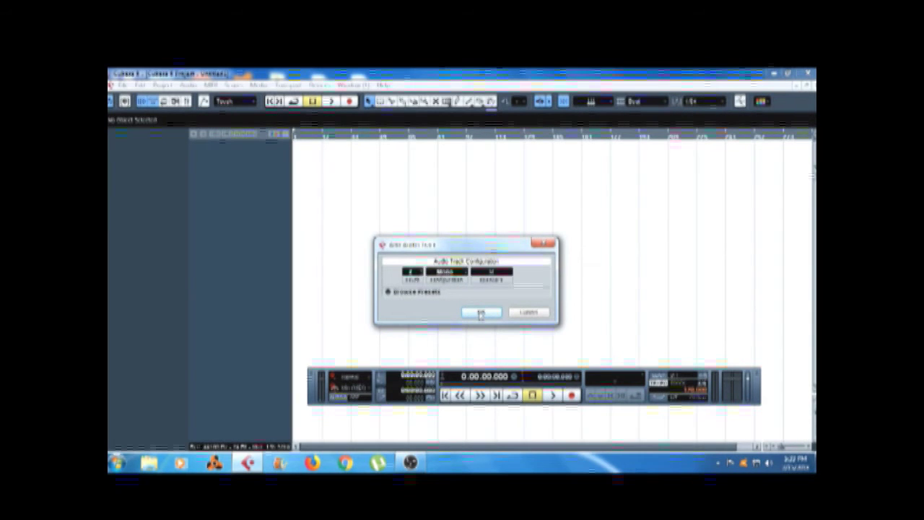
left_click(481, 313)
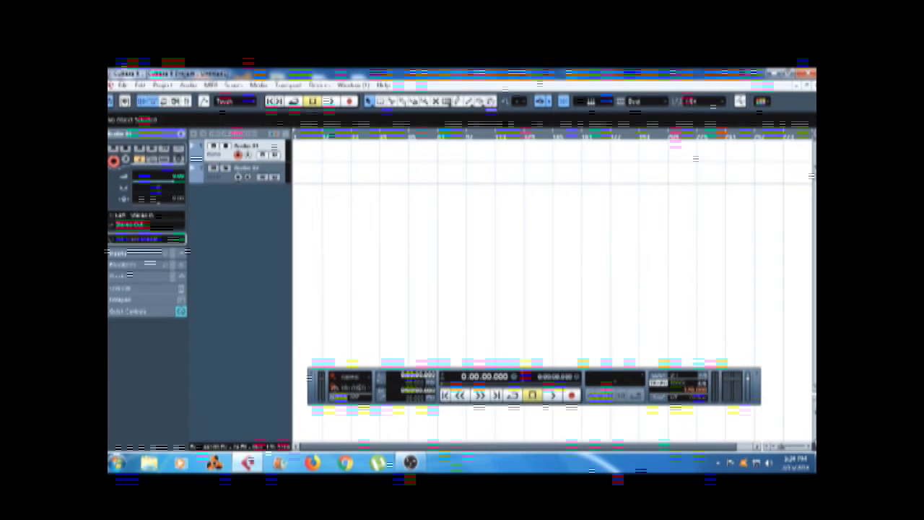
Enlarge the height of both audio tracks and widen the track list
key("shift+h")
key("shift+h")
key("shift+h")
key("shift+h")
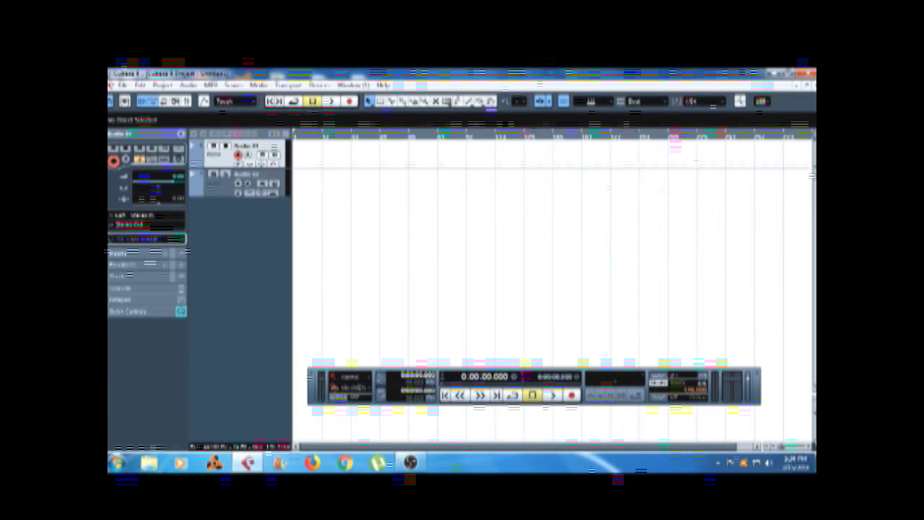
key("shift+h")
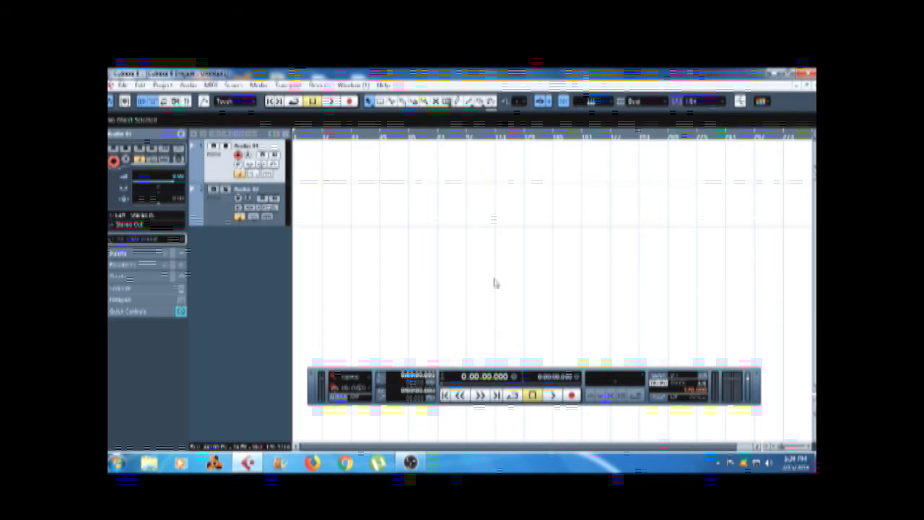
left_click_drag(292, 209, 313, 209)
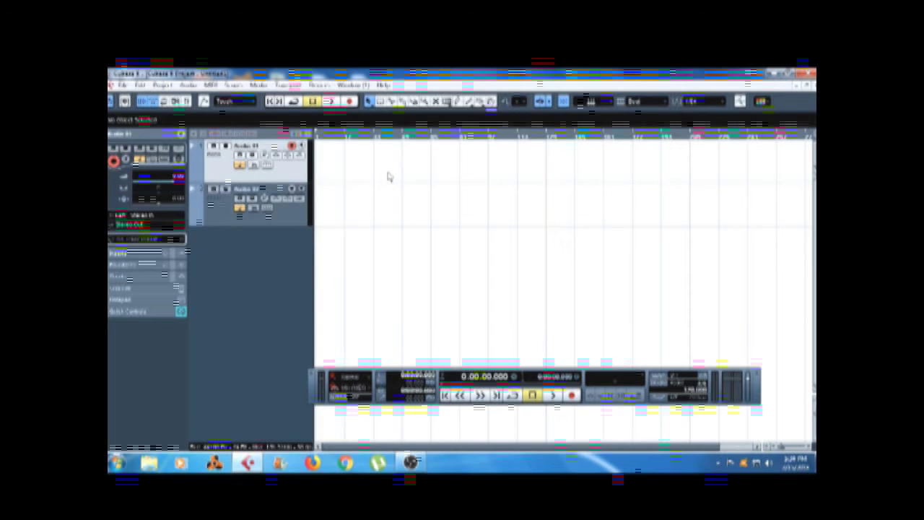
Record a short test take on the Audio 01 track from the project start and delete the recorded clip
key("KP_Multiply")
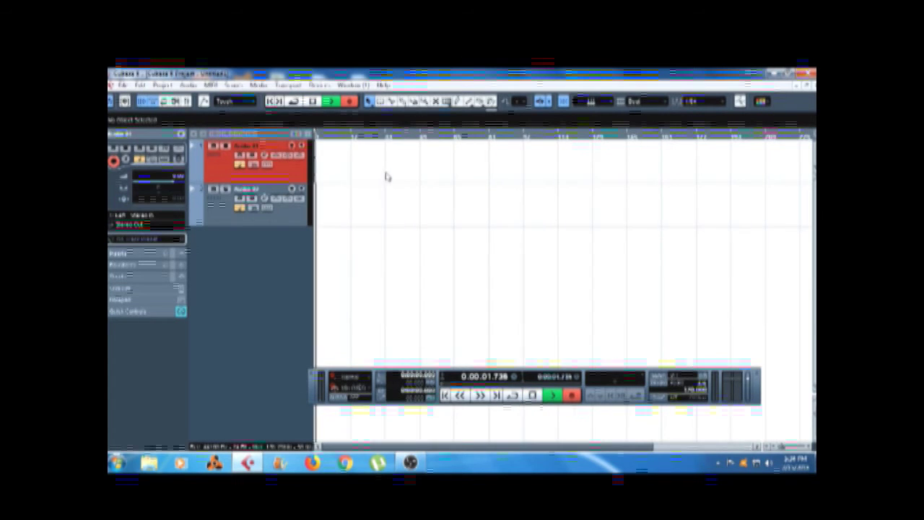
key("h")
key("h")
key("h")
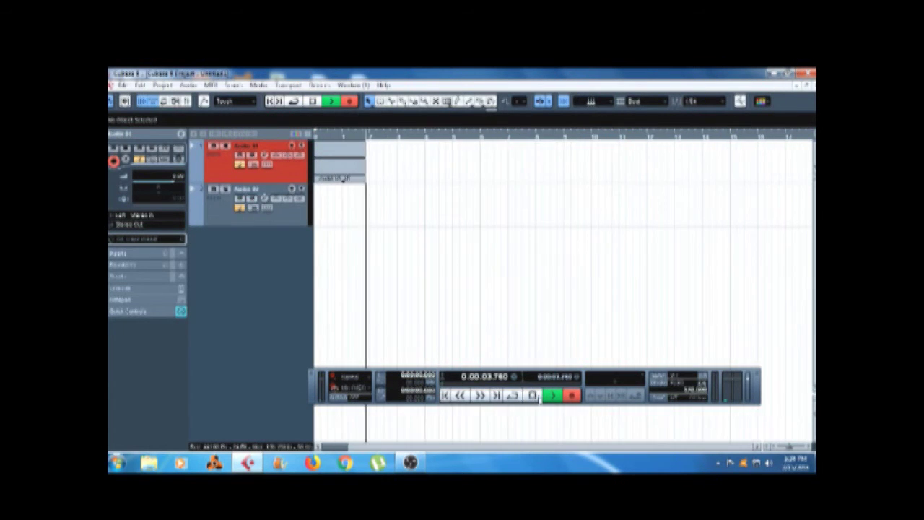
key("h")
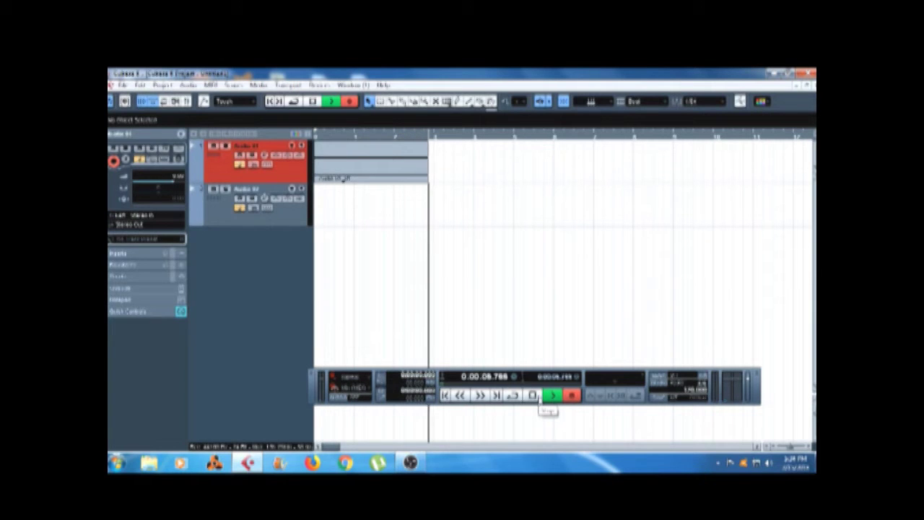
key("KP_Multiply")
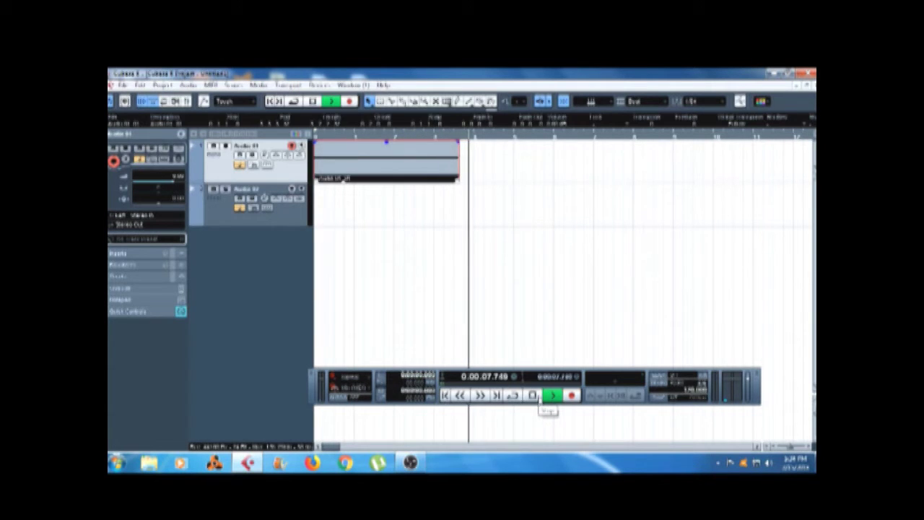
left_click(534, 394)
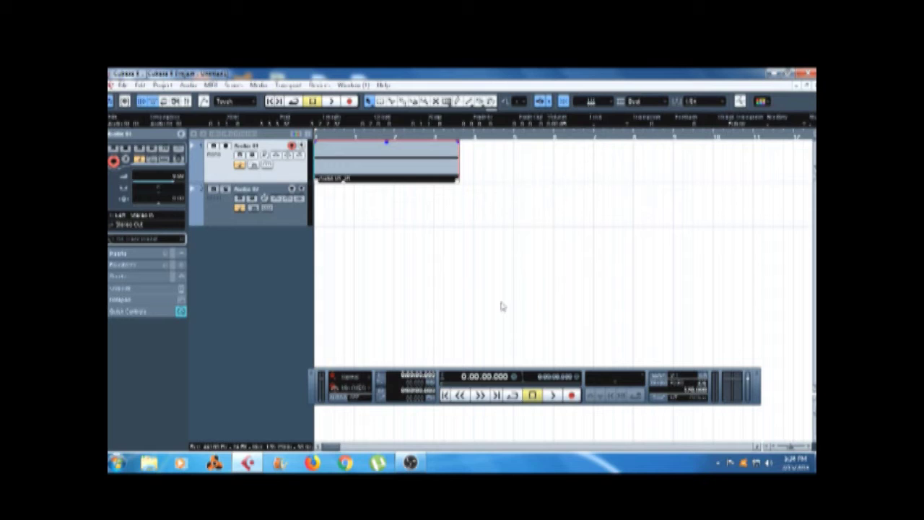
key("Delete")
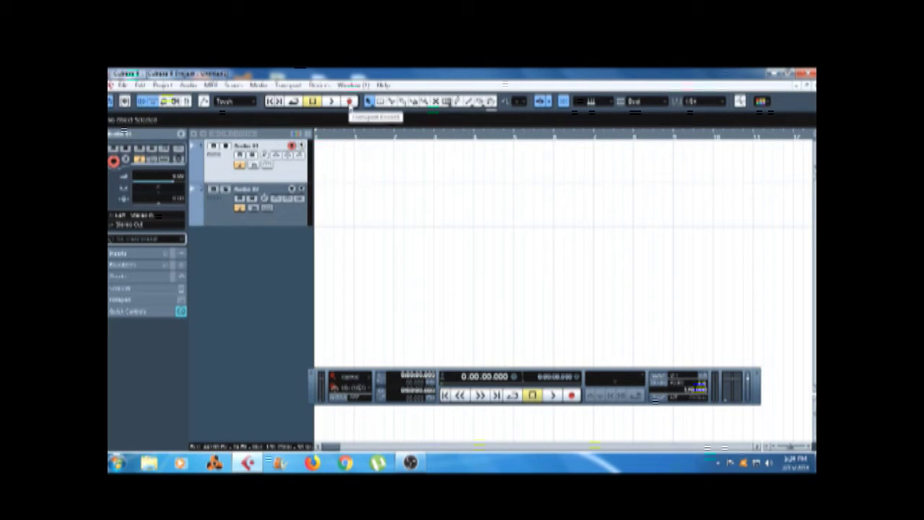
Record a second short test take on Audio 01, stop it, and remove its clip
left_click(349, 102)
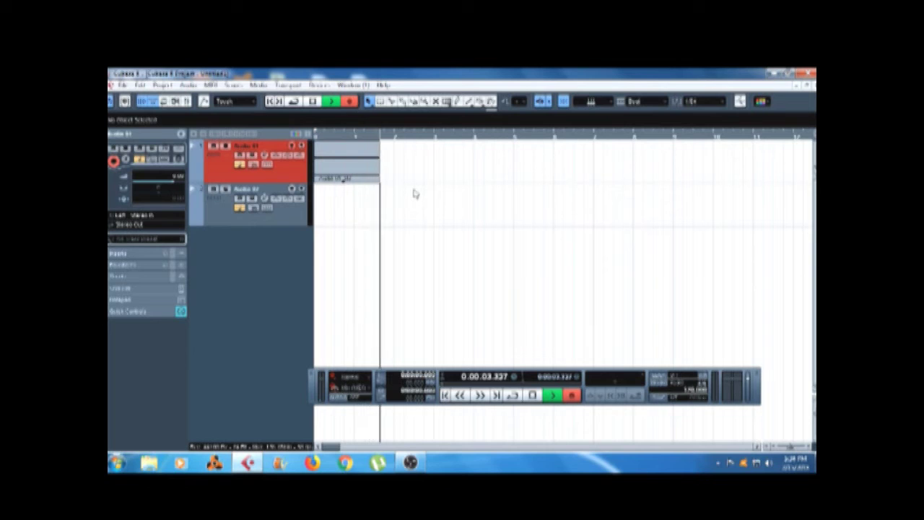
key("space")
left_click(322, 103)
key("Delete")
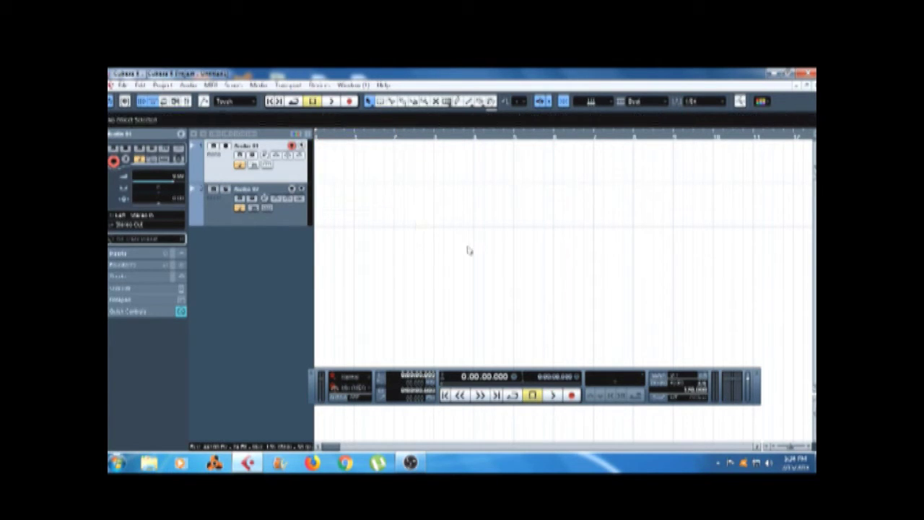
Record another short test take on the Audio 01 track, stop it, and delete the recorded clip
left_click(571, 395)
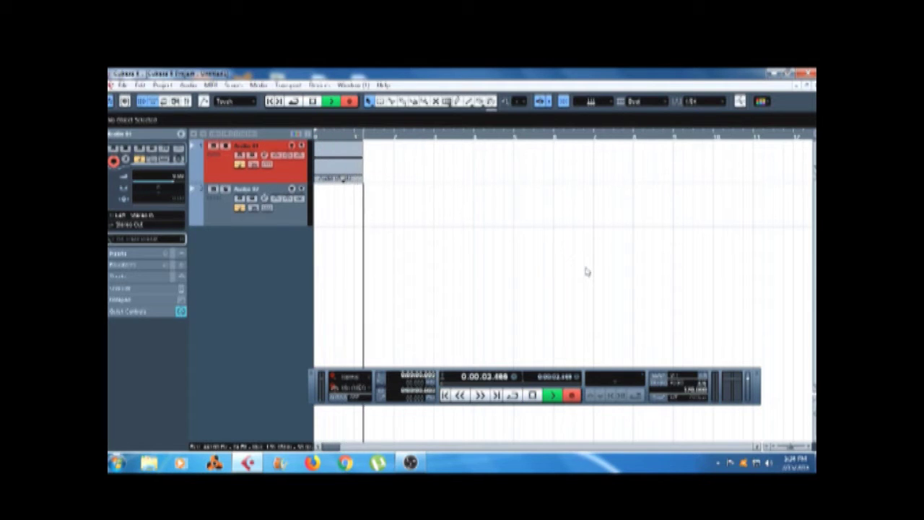
key("space")
left_click(533, 397)
key("Delete")
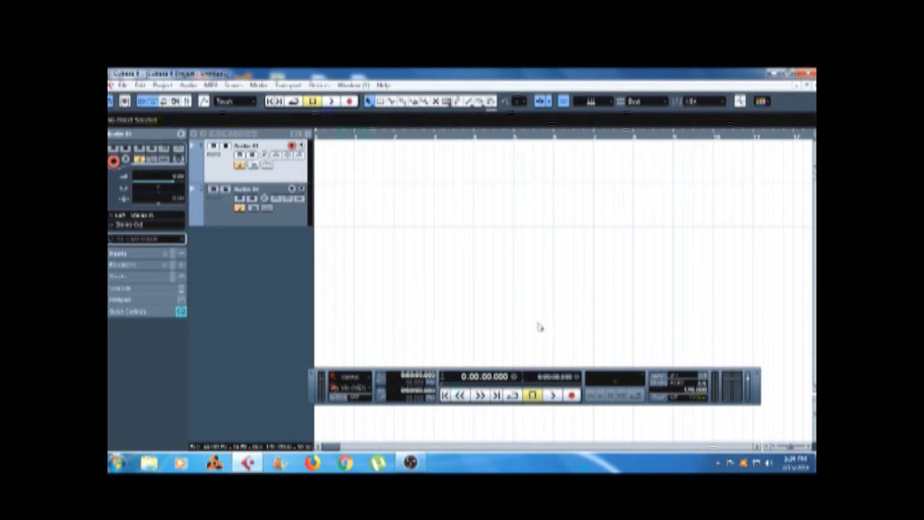
Open the Audio 01 channel settings and insert MonoDelay in the first insert slot with the Sweet Vocal Delay preset
left_click(266, 161)
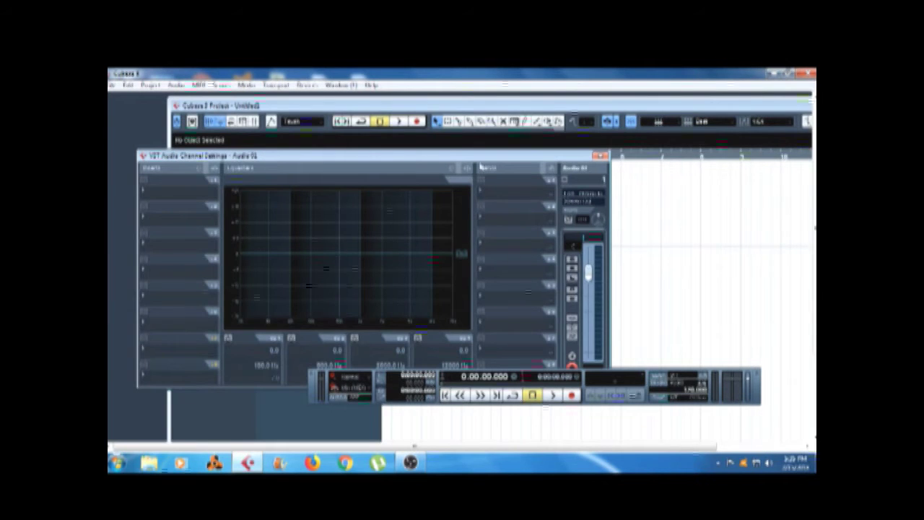
left_click_drag(427, 167, 460, 161)
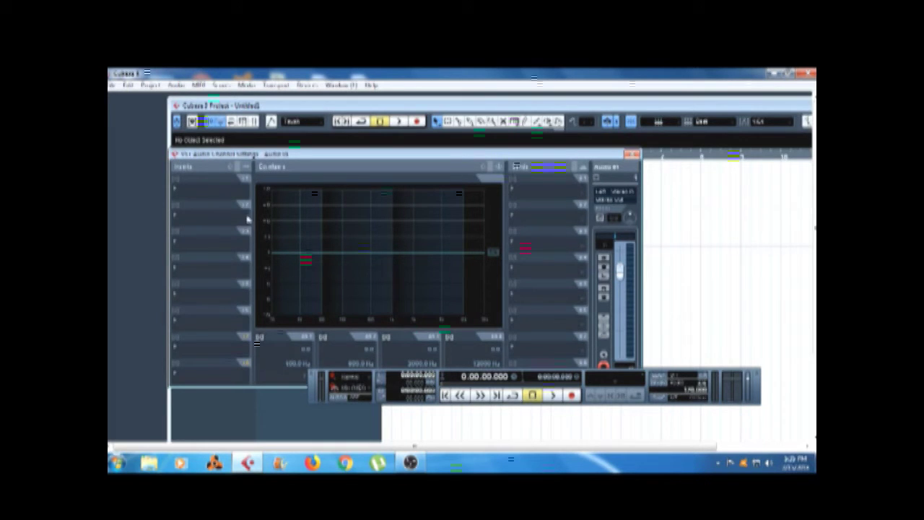
left_click(199, 195)
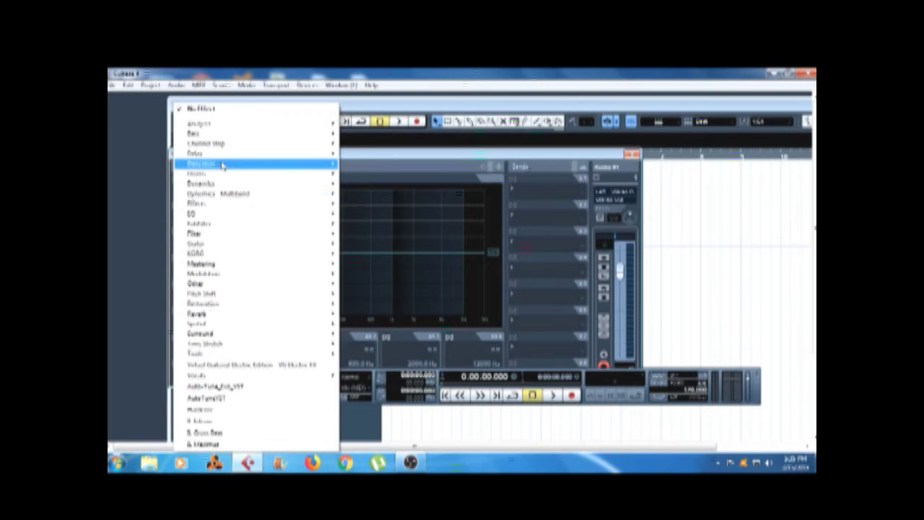
mouse_move(217, 154)
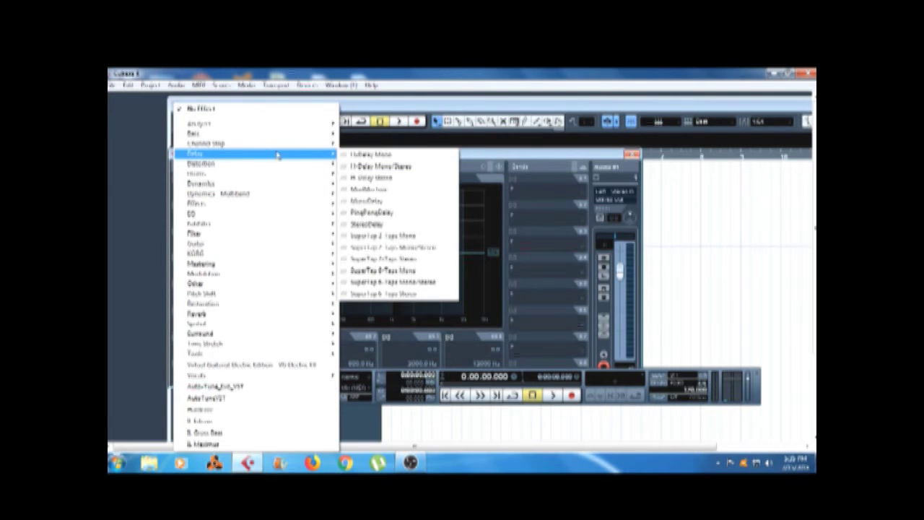
left_click(385, 202)
left_click(467, 257)
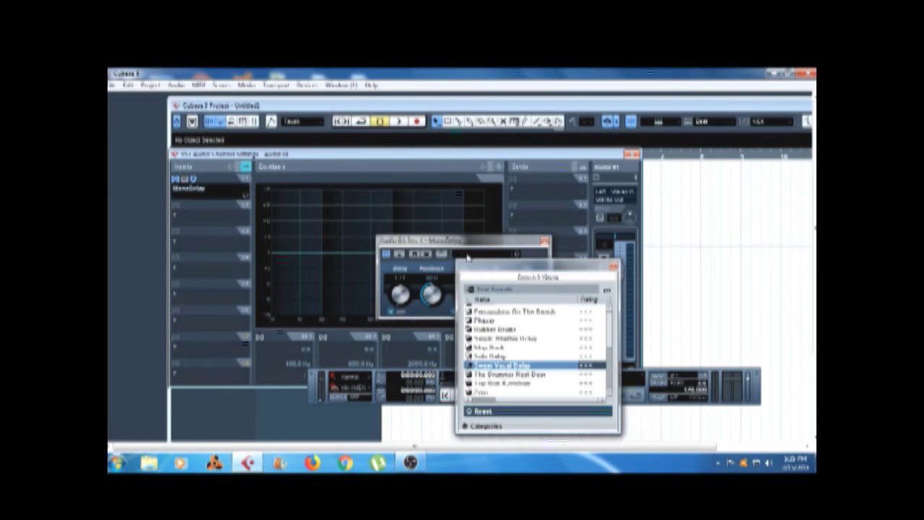
double_click(510, 365)
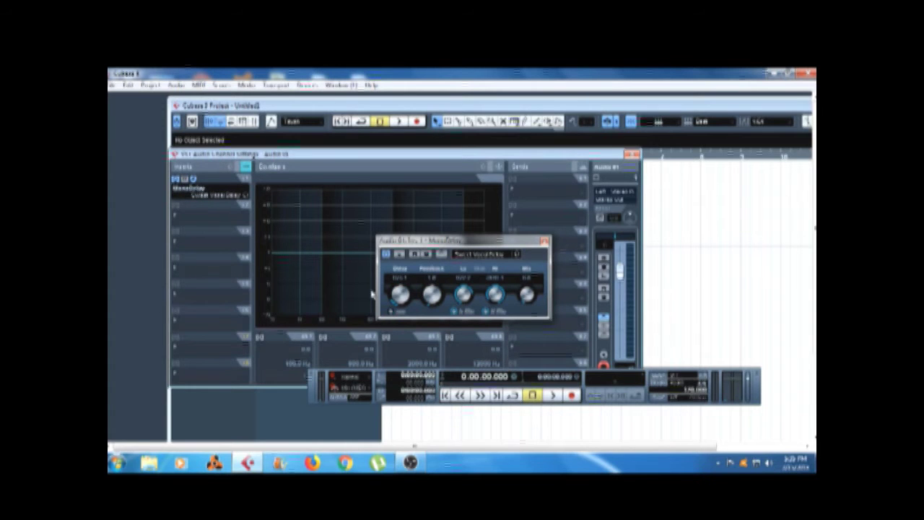
Set the MonoDelay's delay time to 500 and close the effect's window
left_click(400, 278)
type("500")
key("Return")
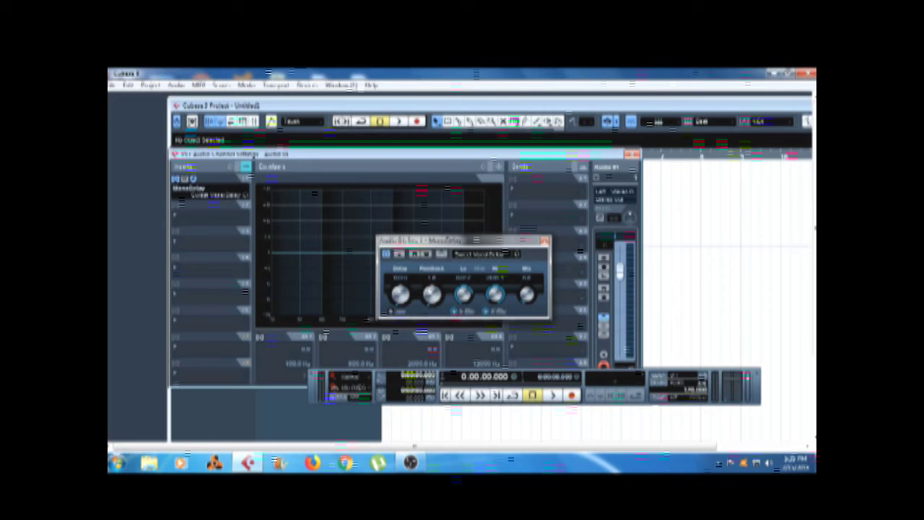
left_click(545, 241)
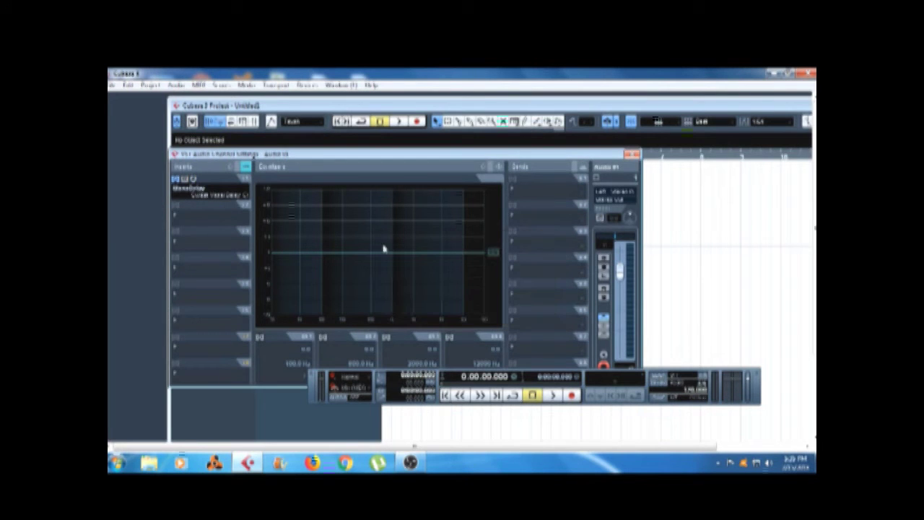
Insert the Compressor in Audio 01's second insert slot with the Lead Vocals In Your Face preset and close its window
left_click(213, 218)
mouse_move(264, 187)
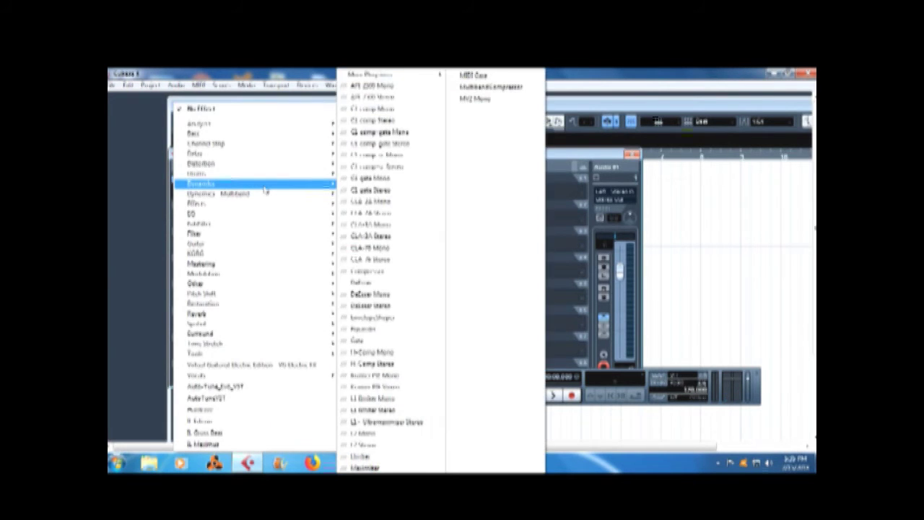
left_click(354, 276)
left_click(437, 229)
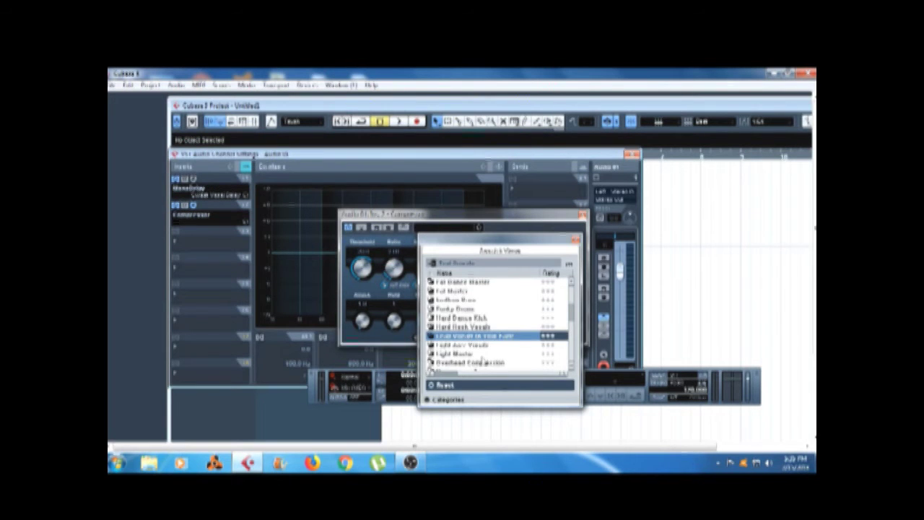
left_click(478, 346)
double_click(469, 336)
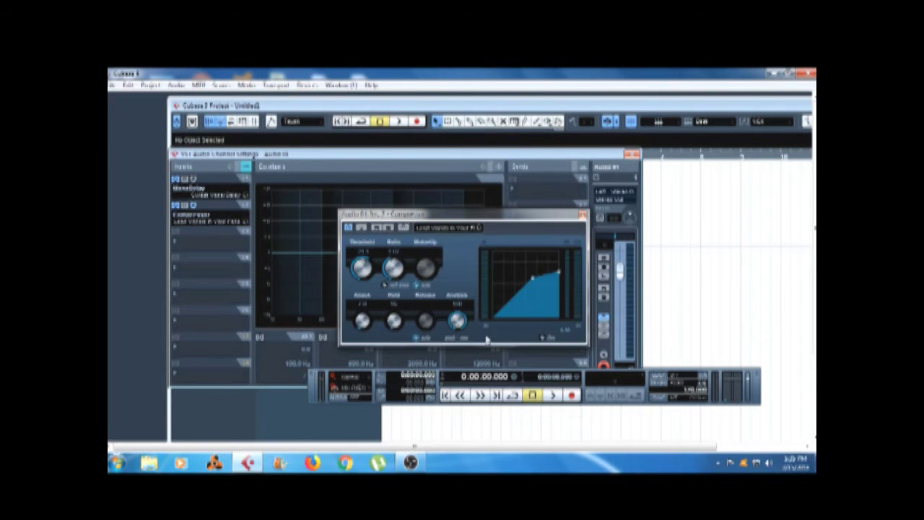
left_click(584, 216)
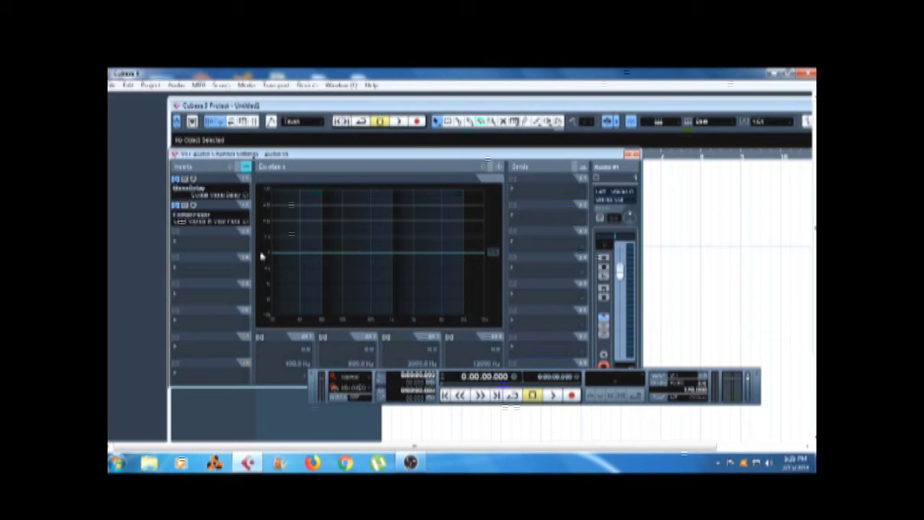
Insert the Gate in Audio 01's third insert slot with the Clean Lead Vox preset and close its window
left_click(203, 248)
mouse_move(268, 183)
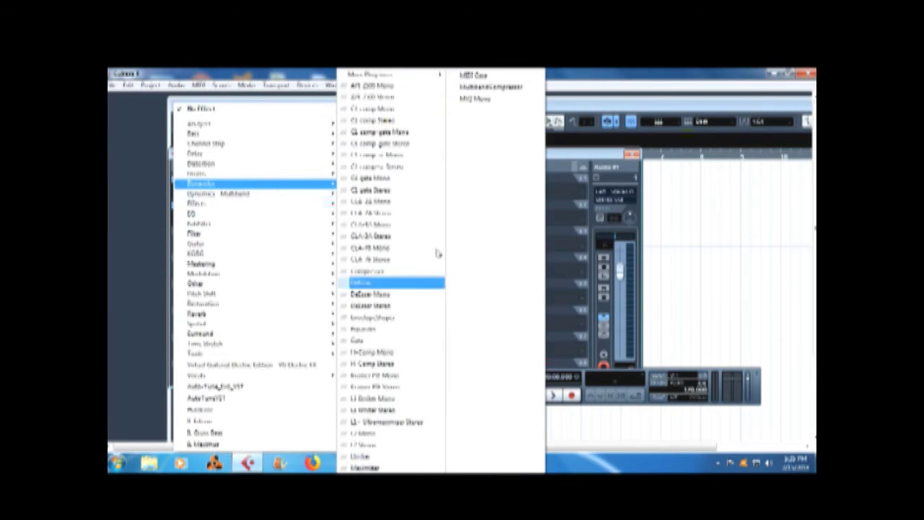
left_click(404, 340)
left_click(687, 280)
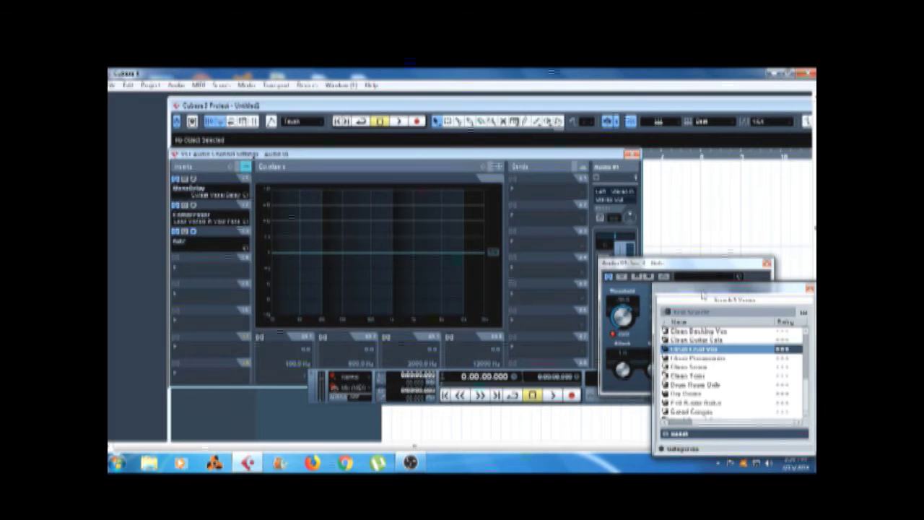
double_click(703, 352)
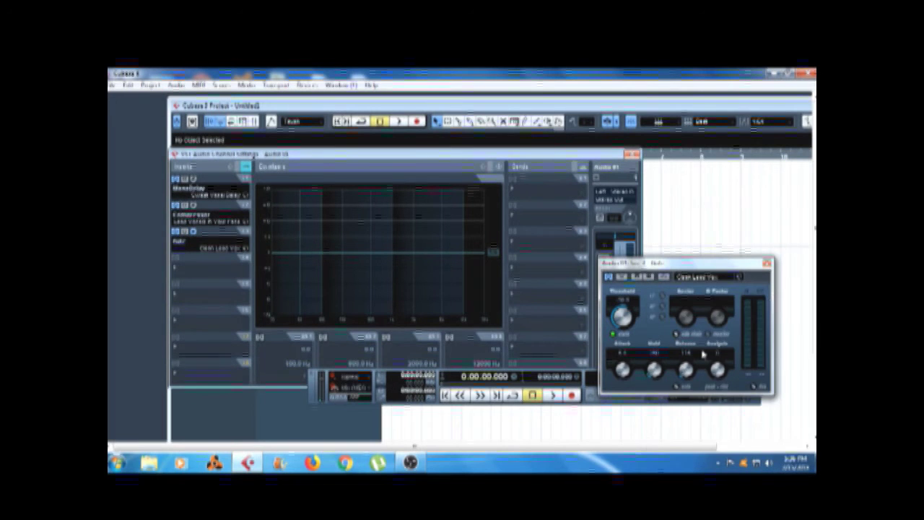
left_click(767, 263)
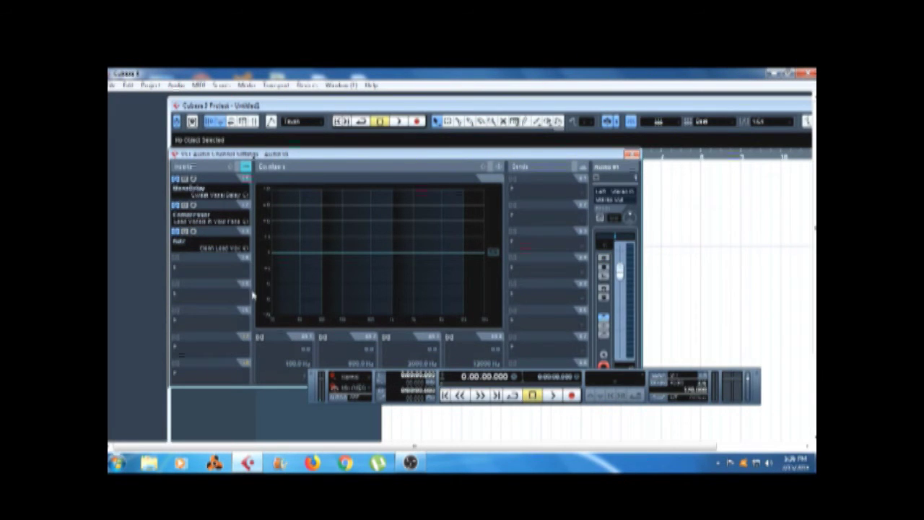
Insert the GEQ-10 equalizer in Audio 01's fourth insert slot and lower its three lowest bands to -12
left_click(219, 276)
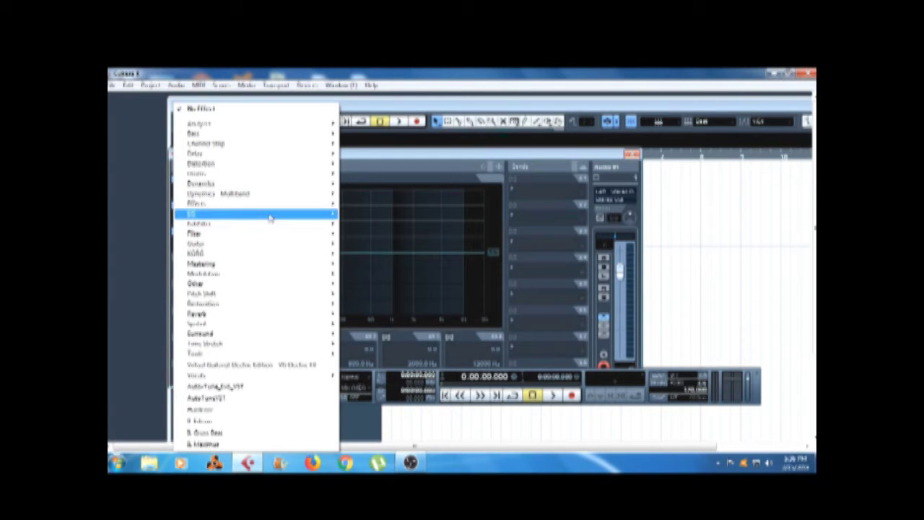
mouse_move(266, 216)
left_click(365, 165)
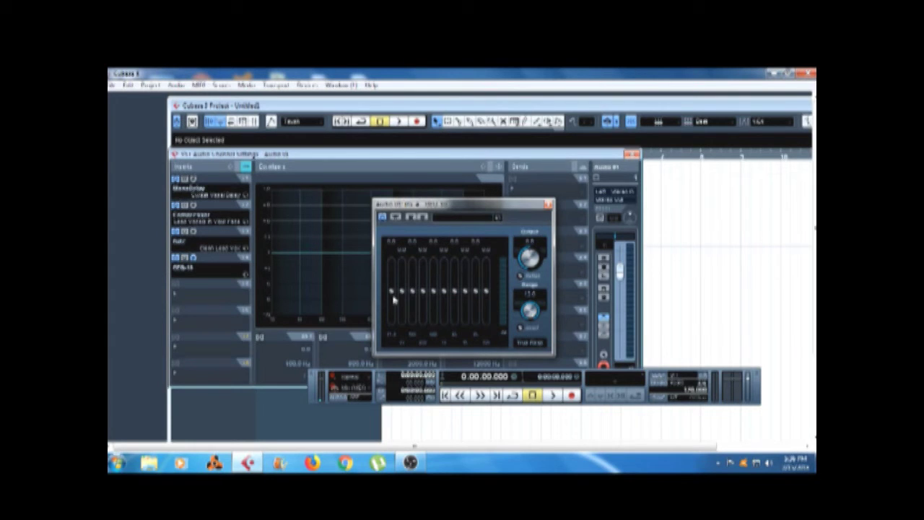
mouse_move(392, 293)
left_mouse_down()
mouse_move(392, 323)
mouse_move(403, 333)
mouse_move(414, 328)
left_mouse_up()
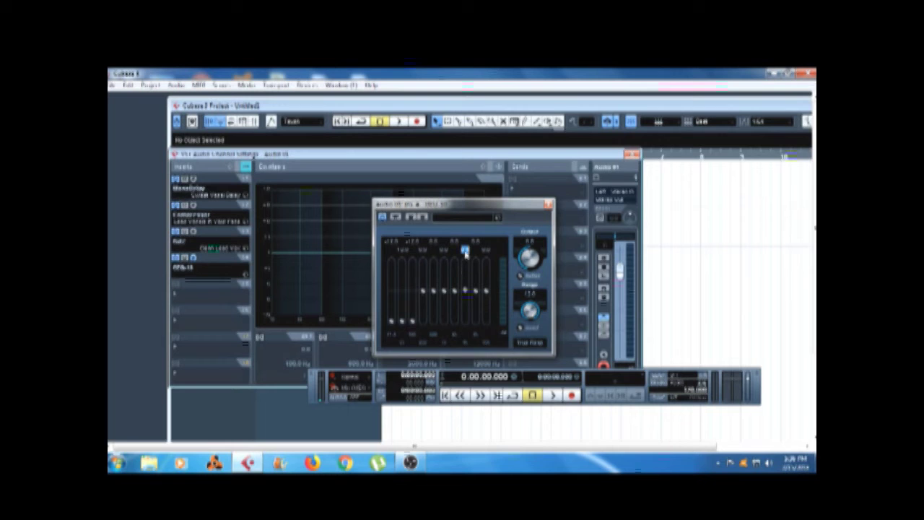
Boost the three highest frequency bands of the GEQ-10 and close the equalizer's window
scroll(466, 255, "up", 4)
left_click(476, 242)
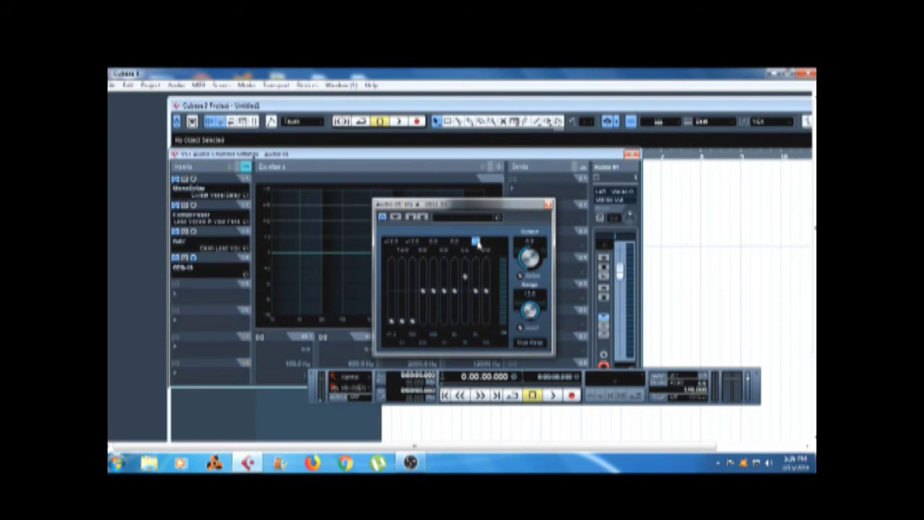
key("BackSpace")
type("6")
key("Return")
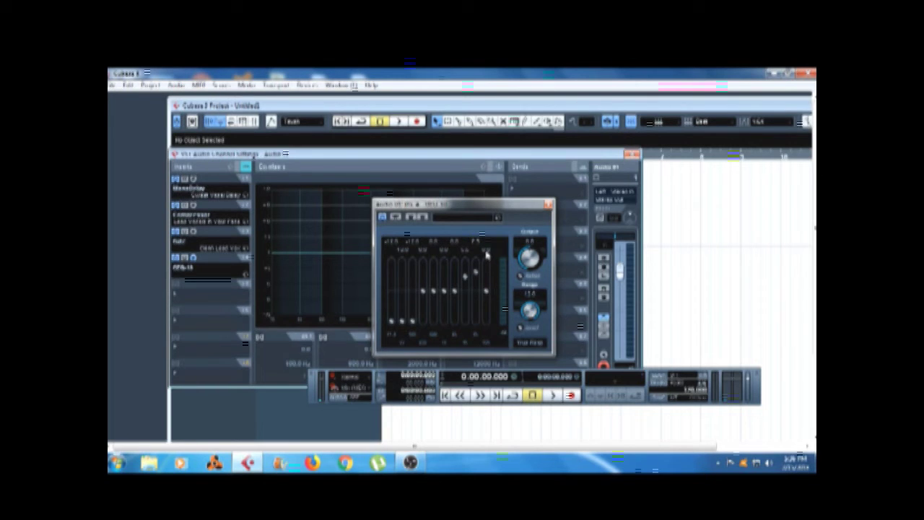
key("BackSpace")
type("6")
key("Return")
left_click(548, 205)
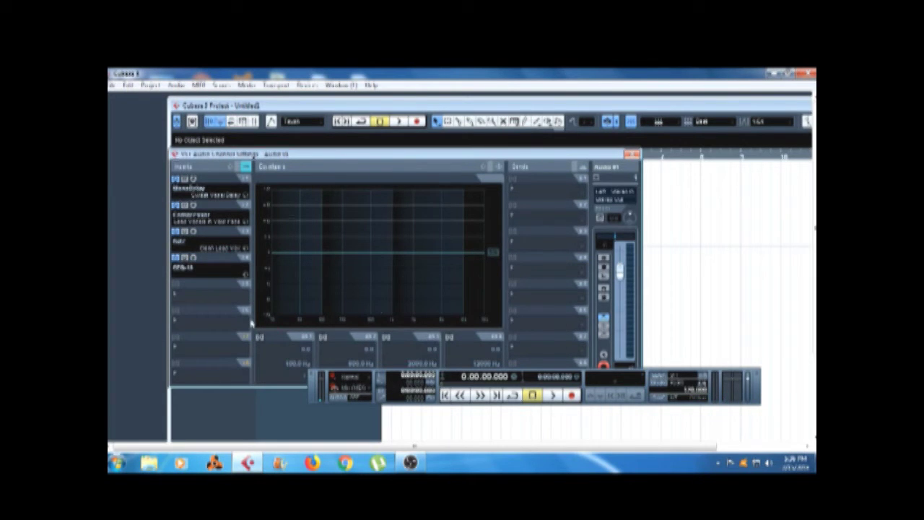
left_click(199, 299)
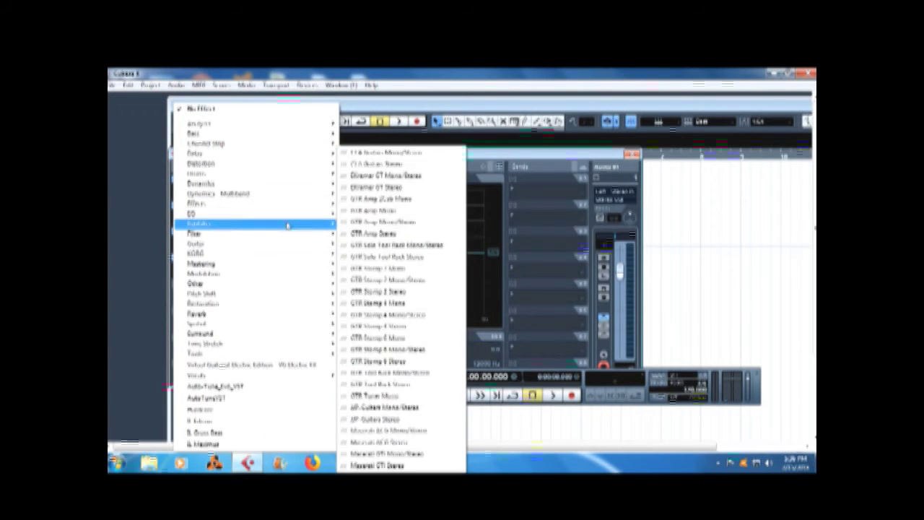
left_click(503, 153)
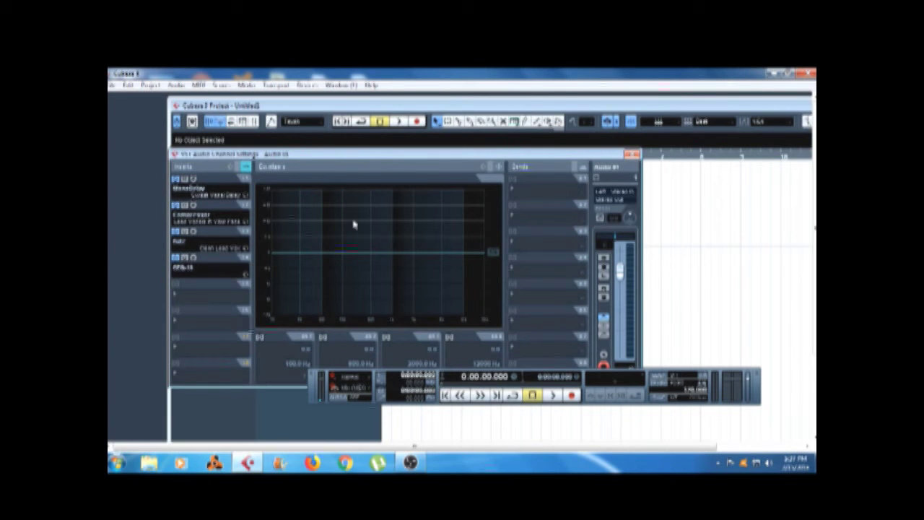
left_click(636, 155)
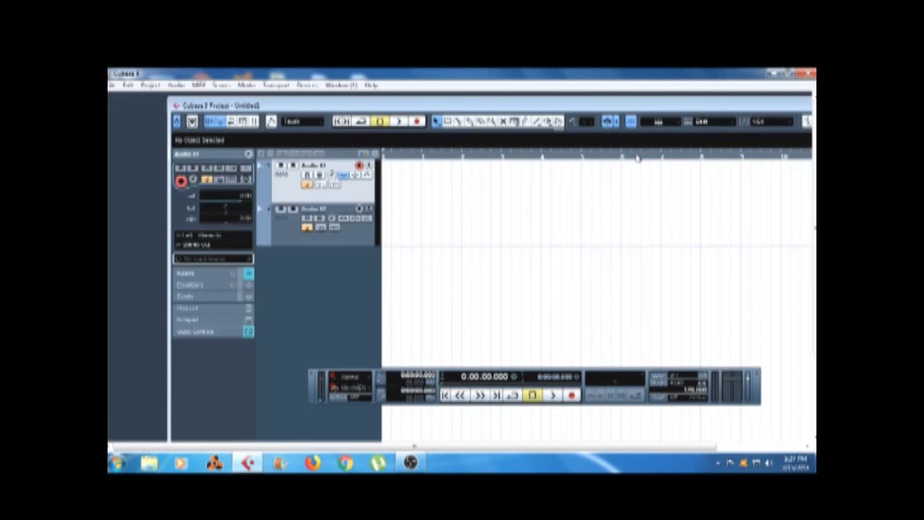
double_click(419, 102)
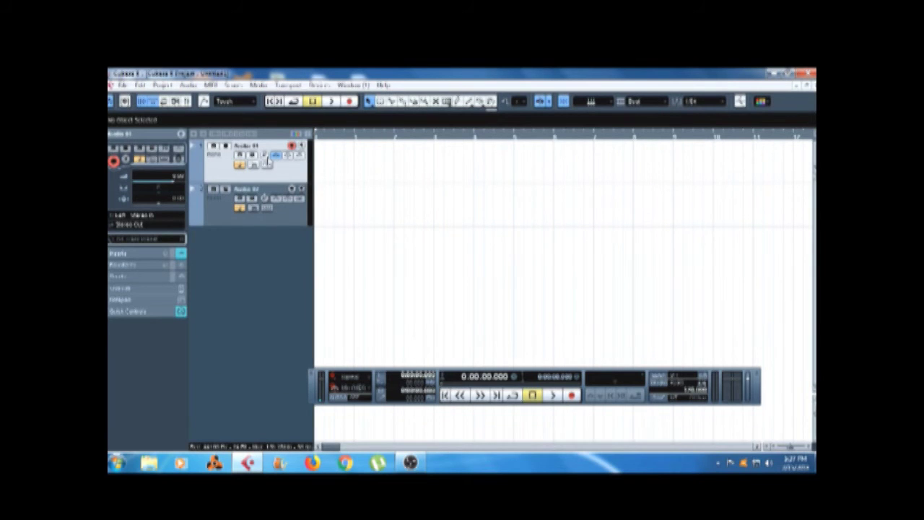
Reopen the Audio 01 channel settings, insert Roomworks SE in the fifth insert slot with the Cathedral preset, and close its window
left_click(273, 157)
left_click(209, 306)
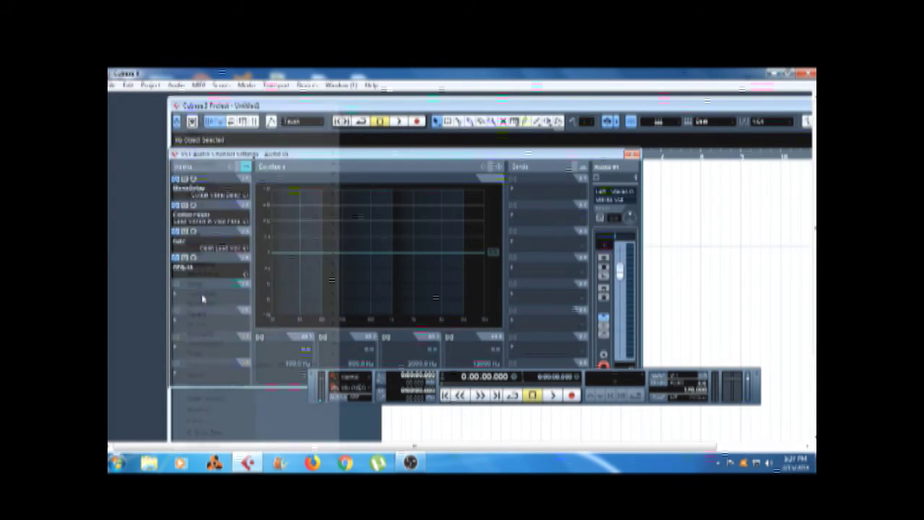
mouse_move(226, 315)
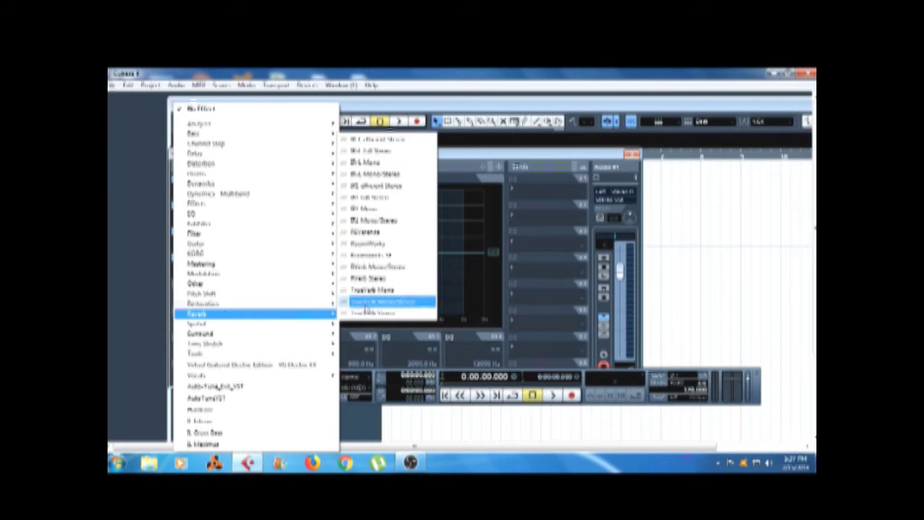
left_click(387, 257)
left_click(453, 255)
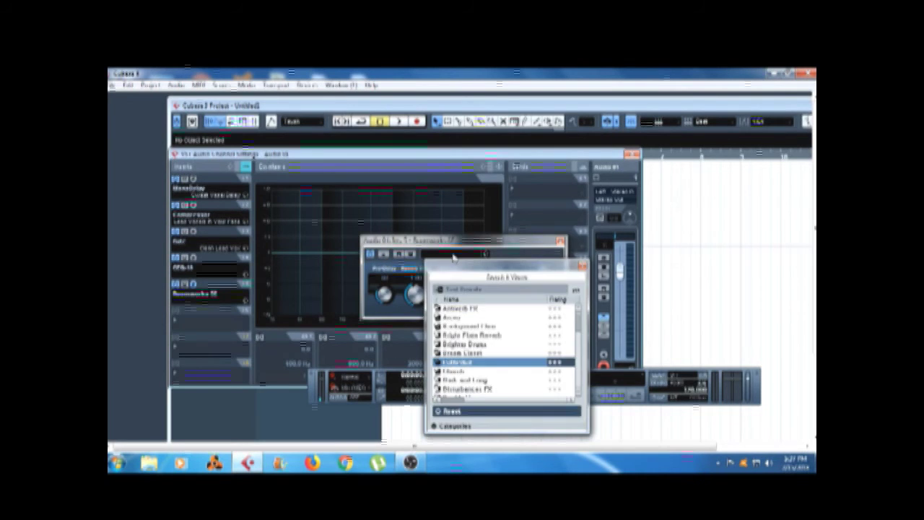
left_click(455, 371)
double_click(455, 361)
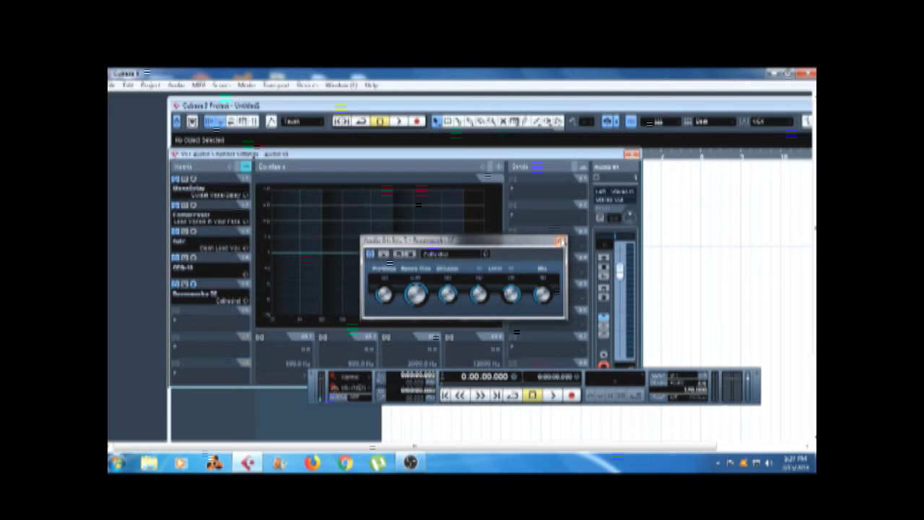
left_click(561, 241)
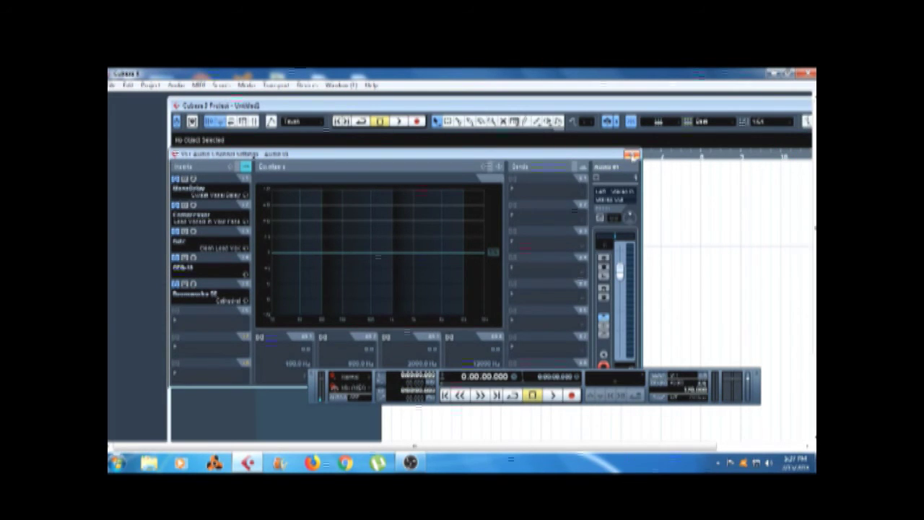
Close the channel settings, maximize the project window, and select the Audio 02 track
left_click(633, 154)
double_click(483, 106)
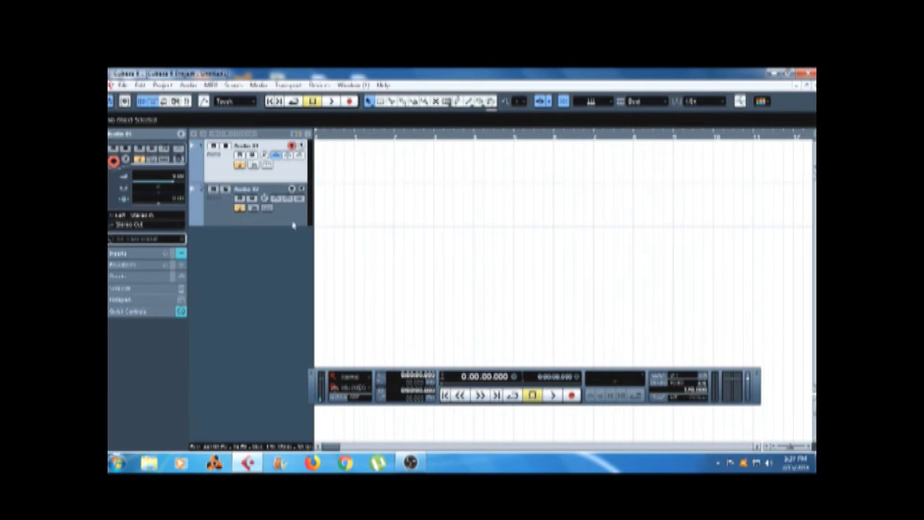
left_click(214, 220)
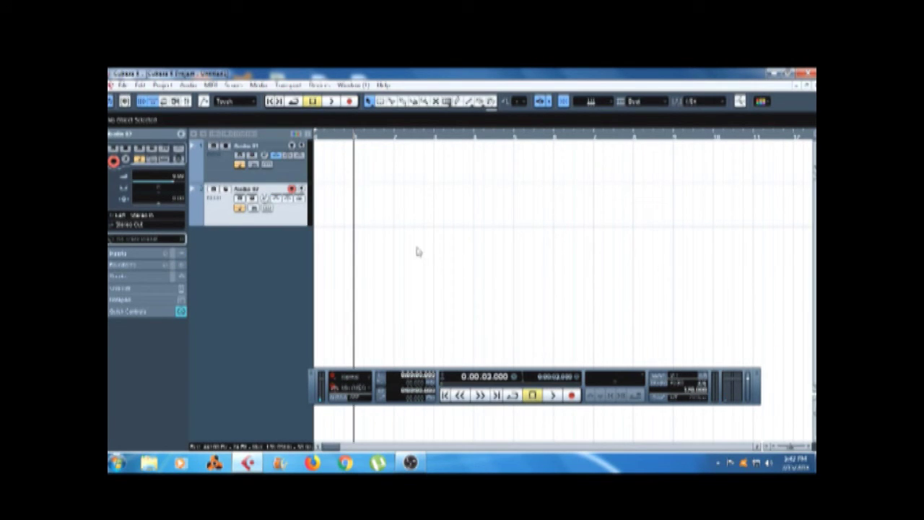
Record a short vocal take on the Audio 02 track and play the recorded clip back
key("KP_Multiply")
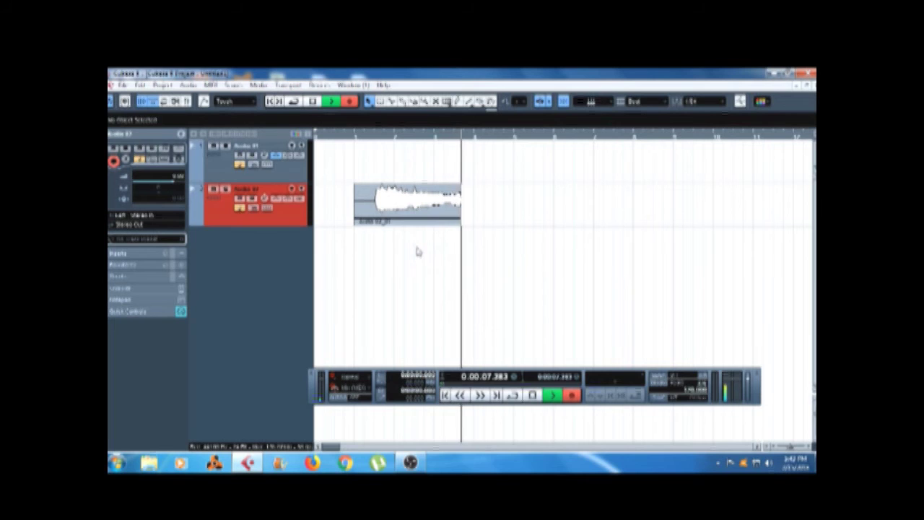
key("KP_Multiply")
left_click(534, 396)
key("space")
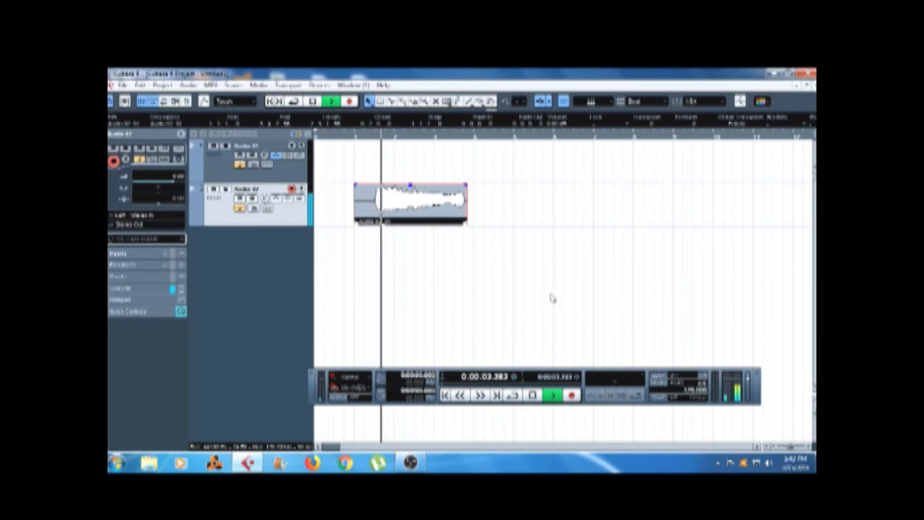
left_click(533, 394)
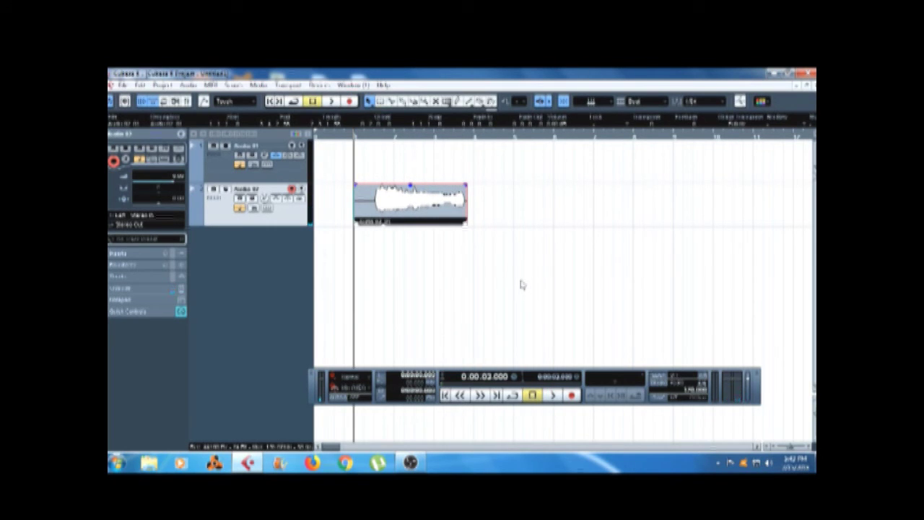
Move the recorded clip from Audio 02 up to the Audio 01 track and play it through the insert effects
key("h")
key("h")
key("g")
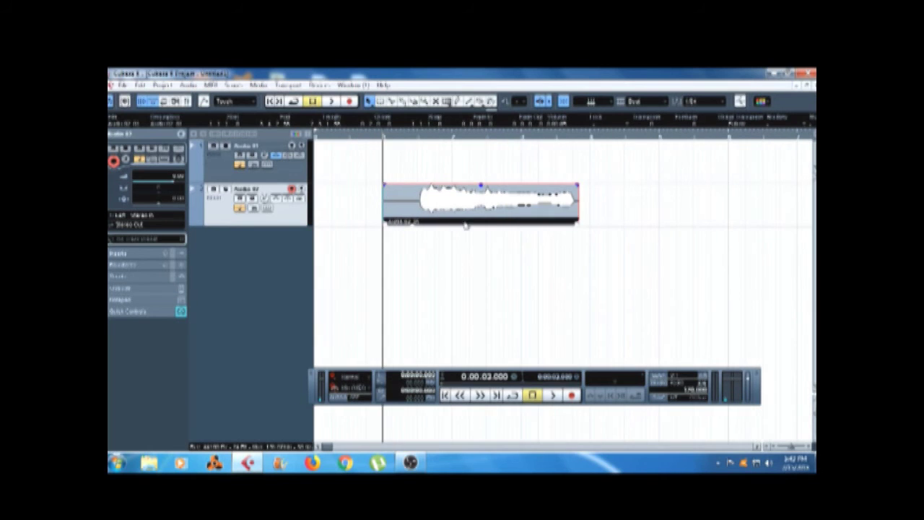
left_click_drag(473, 198, 473, 155)
key("space")
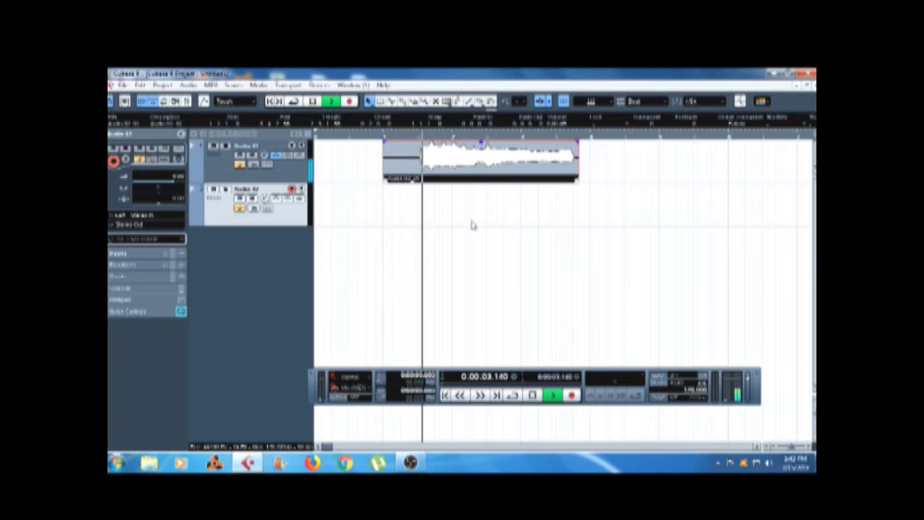
key("g")
key("g")
key("h")
key("h")
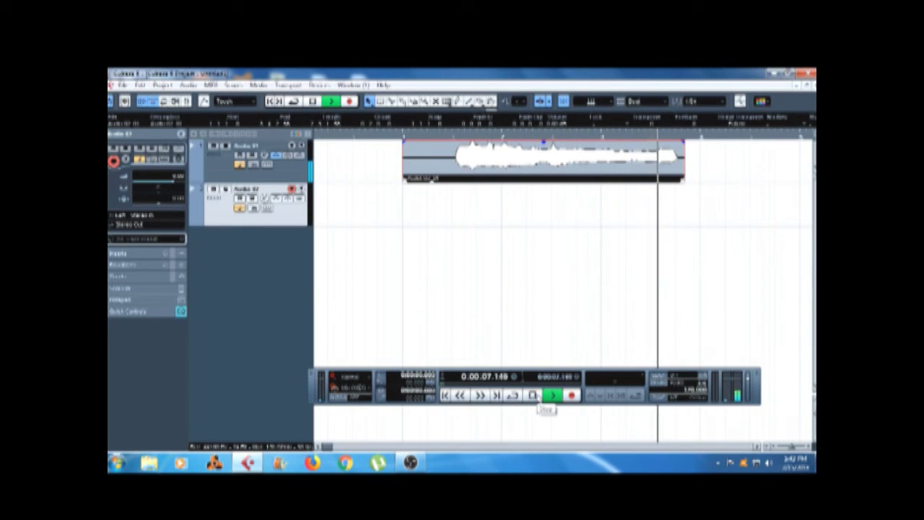
left_click(534, 395)
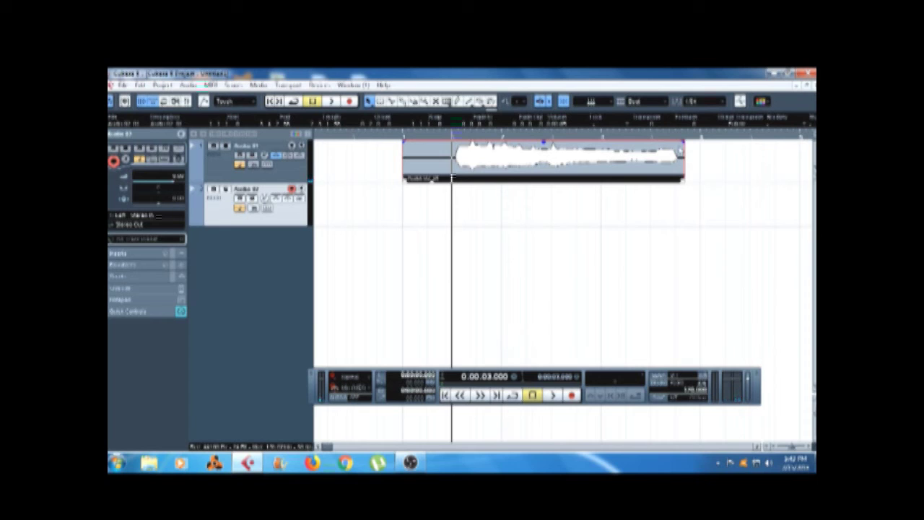
Select the Audio 01 track and move the playhead back toward the start of the recorded clip
left_click(232, 171)
key("g")
key("g")
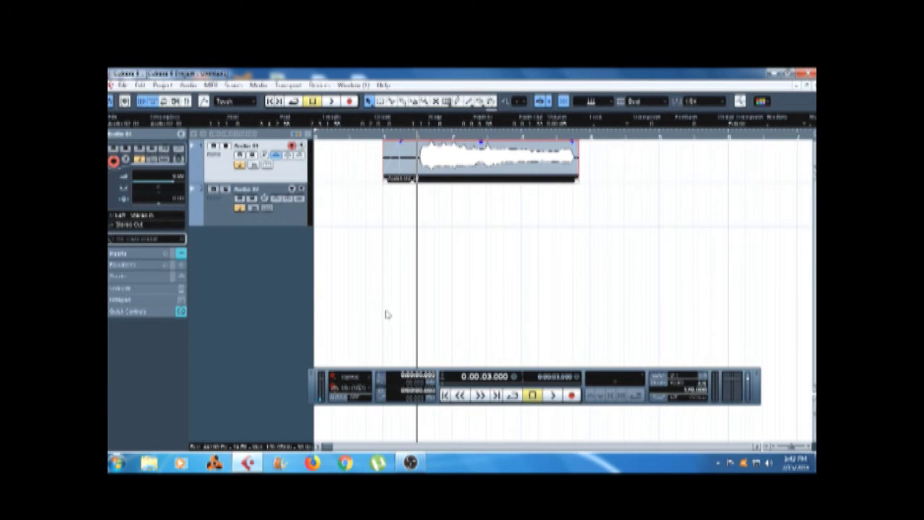
key("g")
key("g")
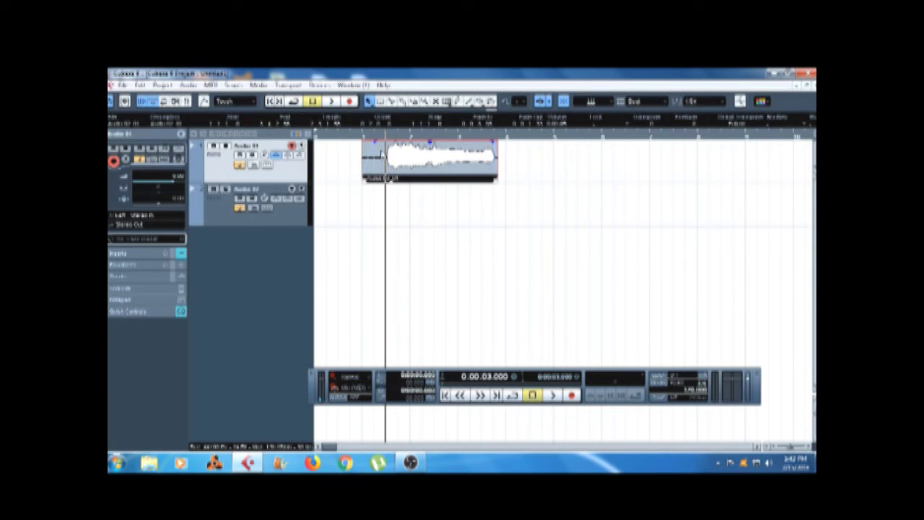
key("Home")
left_click(445, 394)
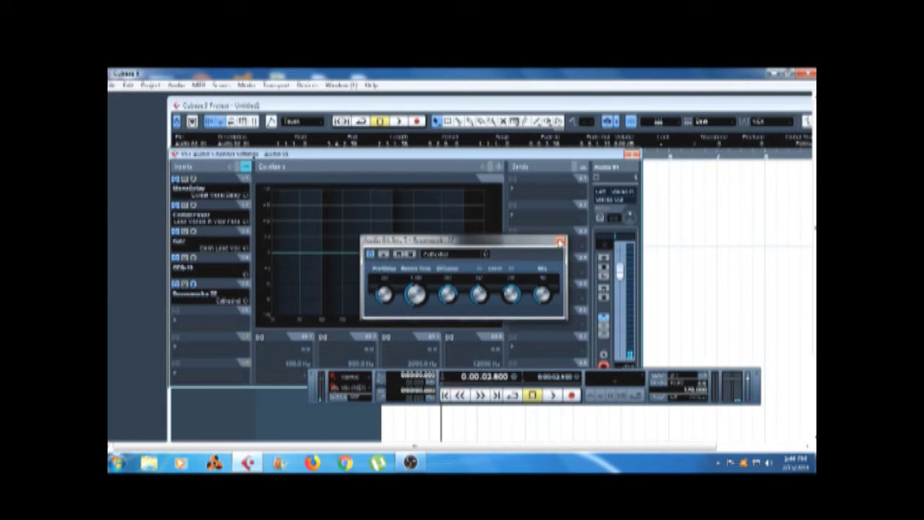
Activate the first three equalizer bands in the Audio 01 channel settings and set the first band to a high-pass filter
left_click(561, 241)
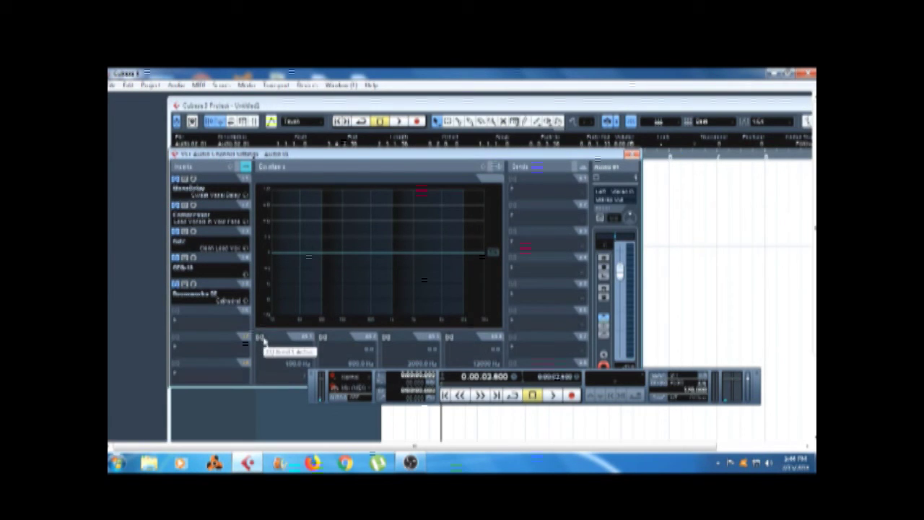
left_click(260, 337)
left_click(323, 337)
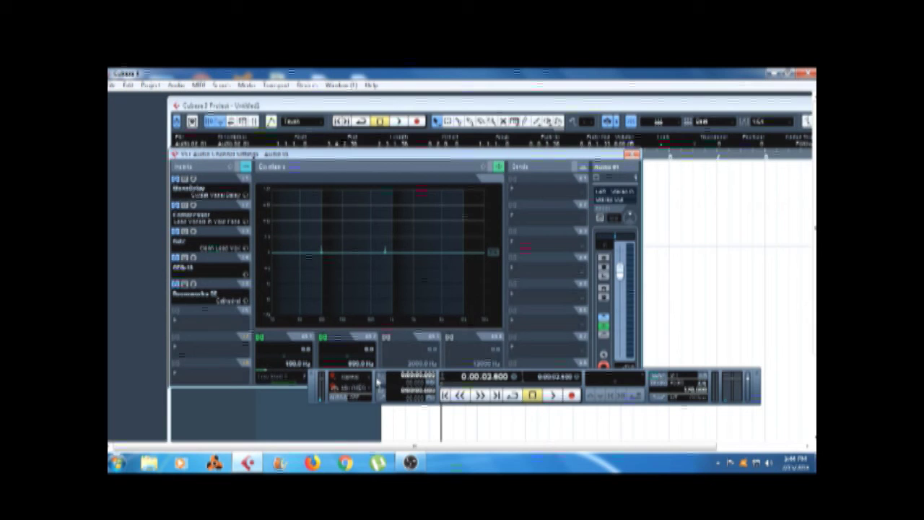
left_click_drag(381, 376, 371, 407)
left_click(387, 338)
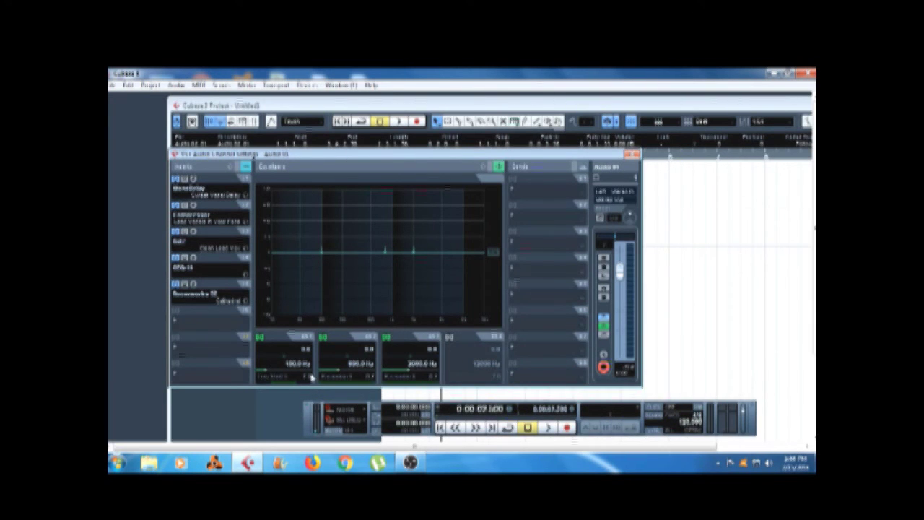
left_click(277, 377)
left_click(288, 309)
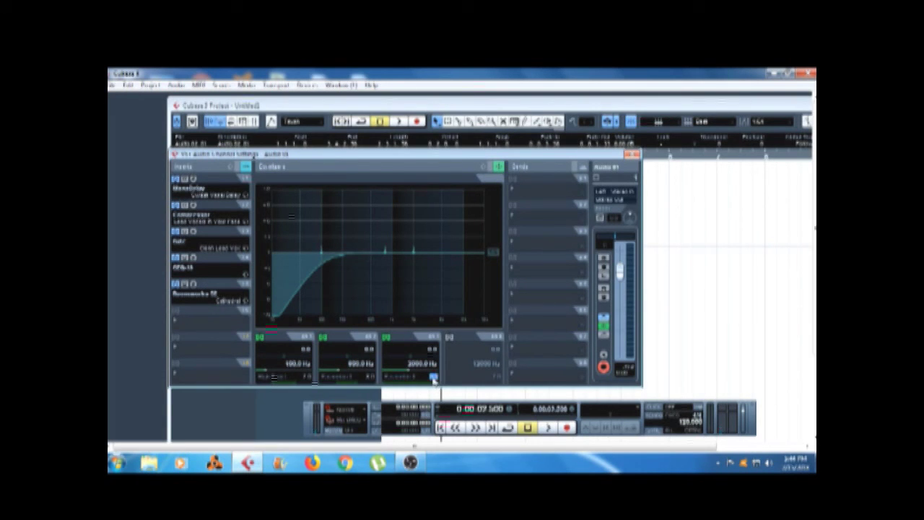
During playback, cut the second EQ band about 6 dB near 410 Hz and the third about 7 dB near 5.3 kHz
key("space")
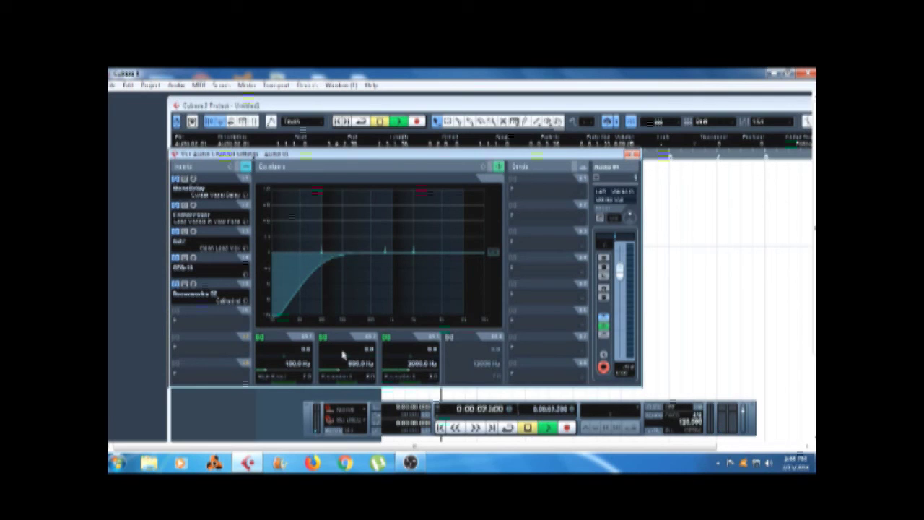
left_click_drag(387, 254, 366, 268)
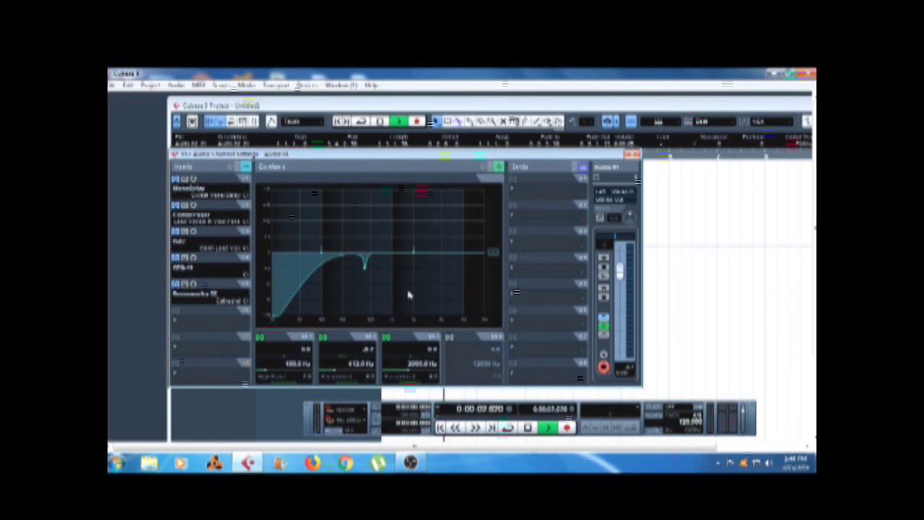
left_click_drag(416, 256, 442, 271)
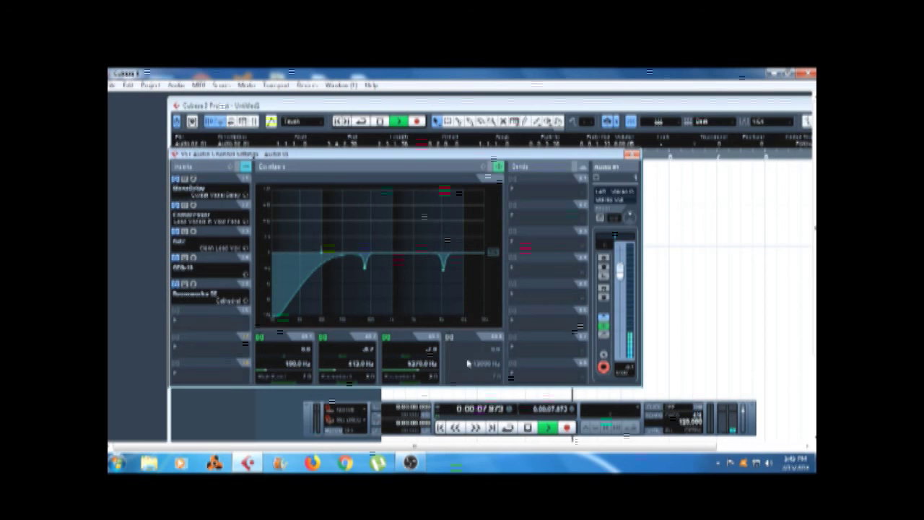
left_click(536, 429)
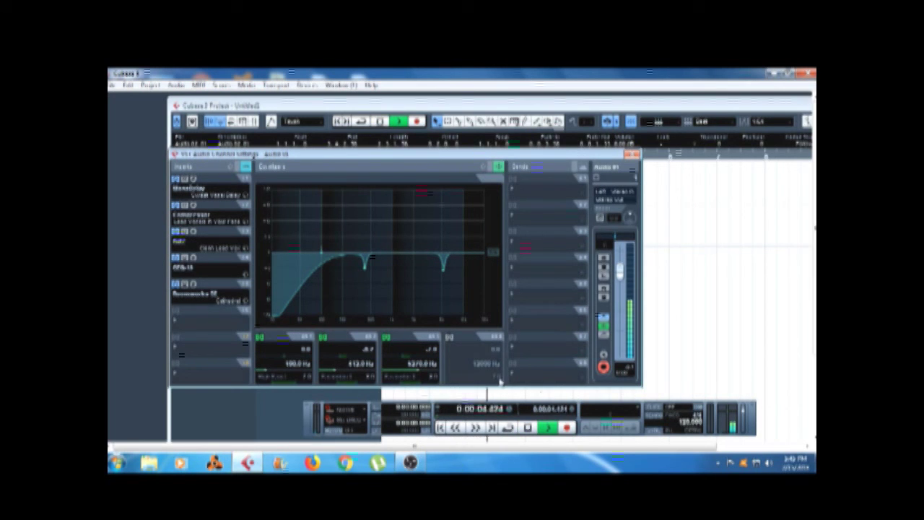
left_click(528, 429)
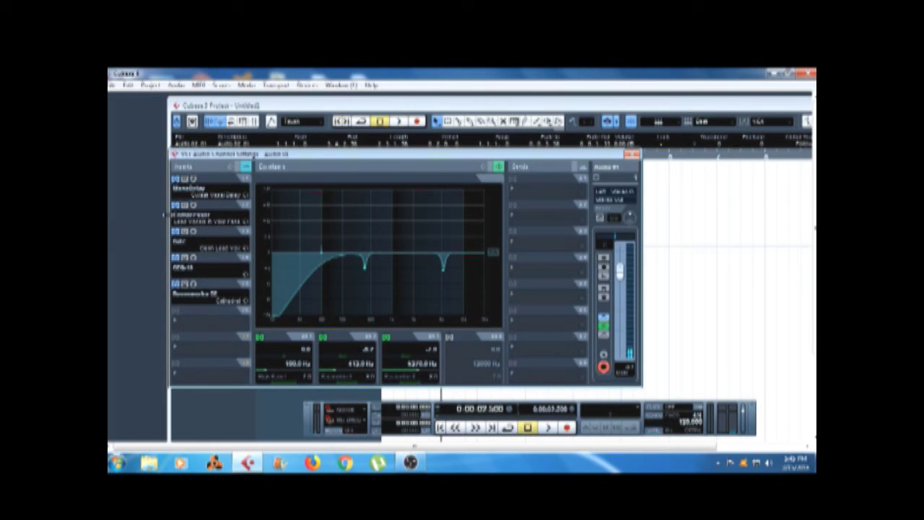
Reopen the GEQ-10, slightly lower its third-highest band during playback, and close the equalizer's window
left_click(193, 231)
left_click(193, 232)
left_click(189, 257)
key("space")
left_click_drag(465, 276, 466, 286)
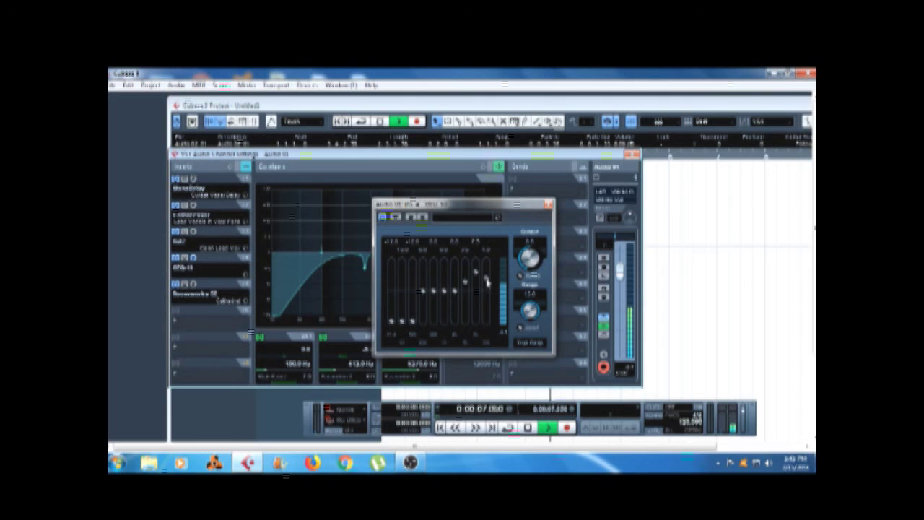
left_click(546, 205)
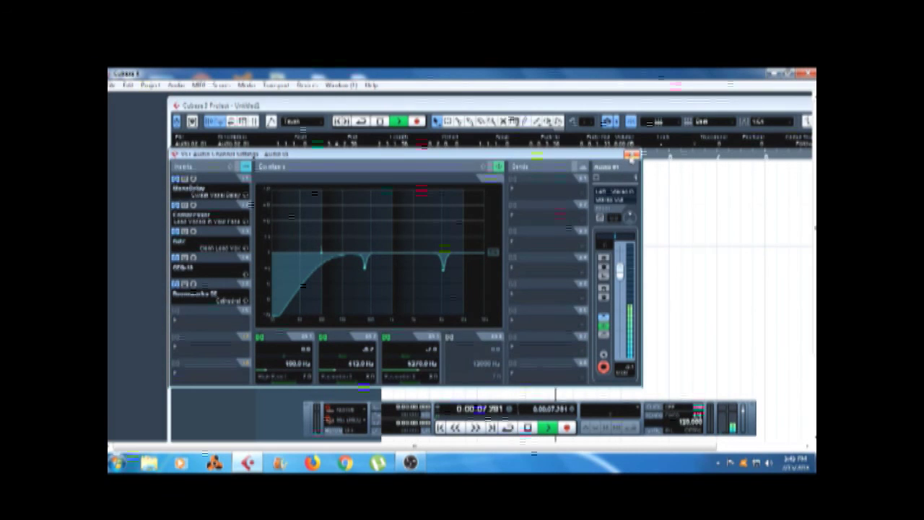
Stop playback, close the Audio 01 channel settings, and maximize the project window
left_click(631, 155)
left_click(527, 427)
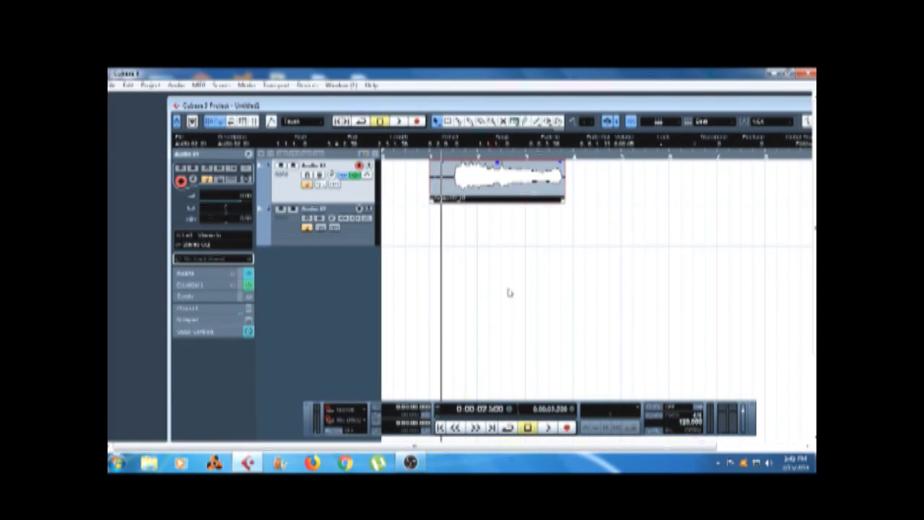
double_click(503, 107)
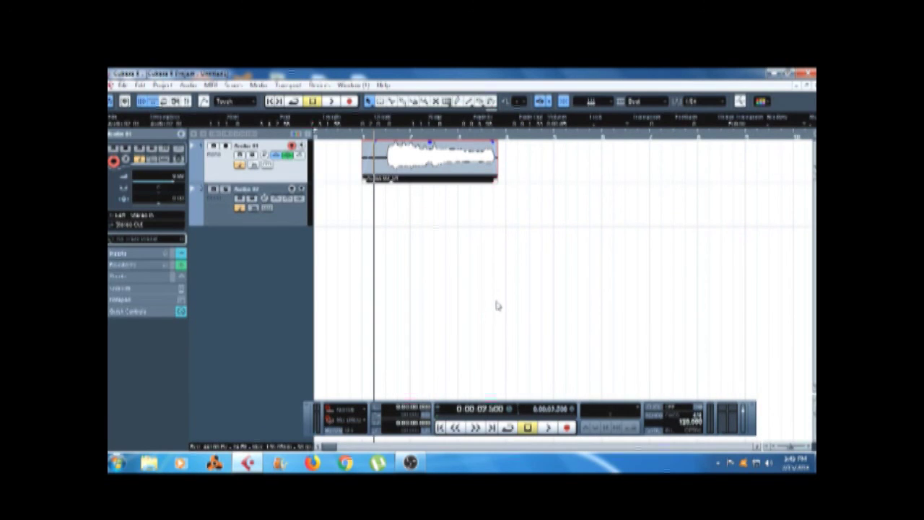